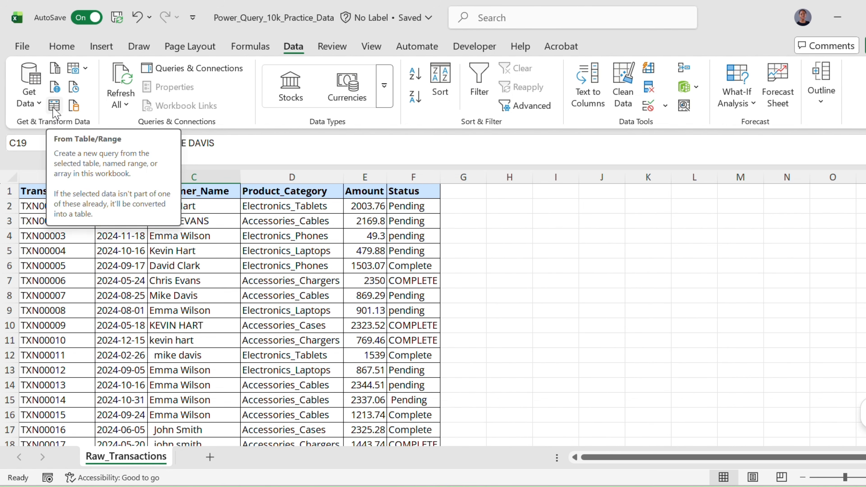
# - Create a table with headers from the range A1:F10514 and load it into the Power Query Editor
pyautogui.click(54, 107)
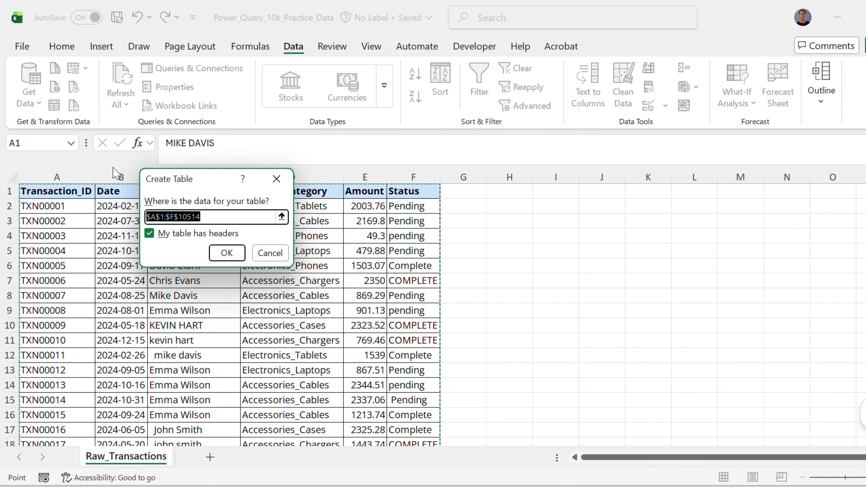
pyautogui.scroll(-9, 276, 384)
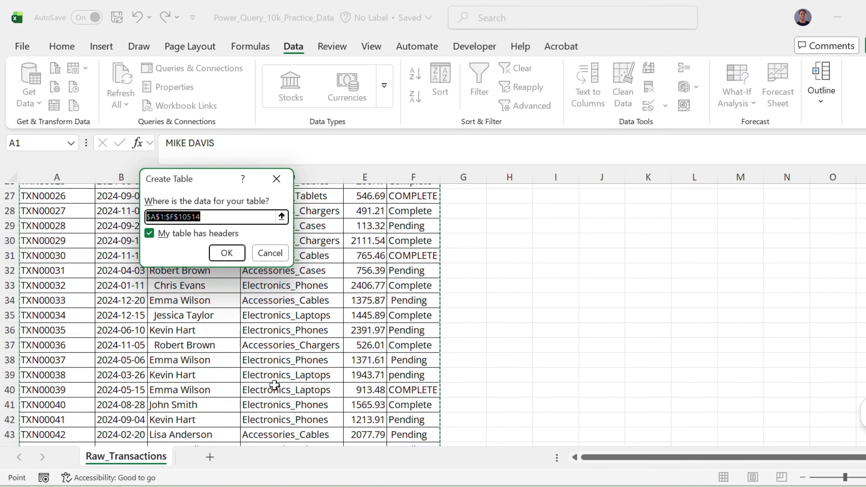
pyautogui.click(227, 253)
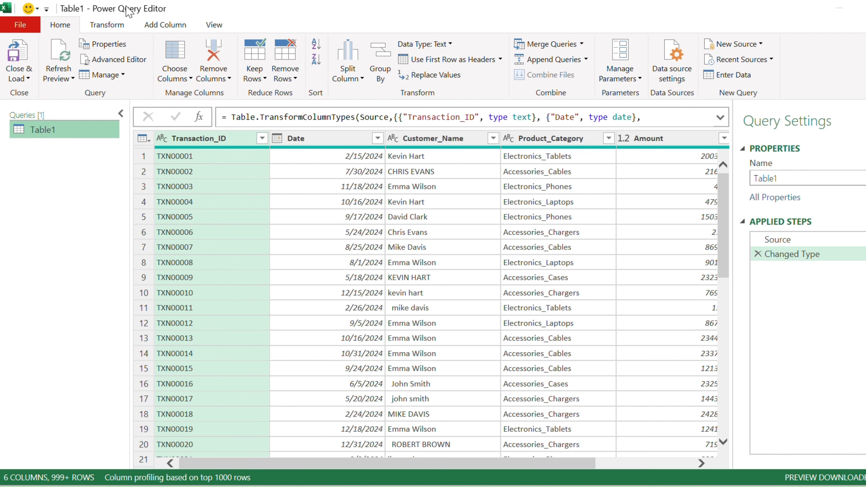
# - Examine the transaction rows in the query preview for inconsistent customer names and repeated transactions
pyautogui.scroll(-4, 414, 327)
pyautogui.scroll(-11, 414, 348)
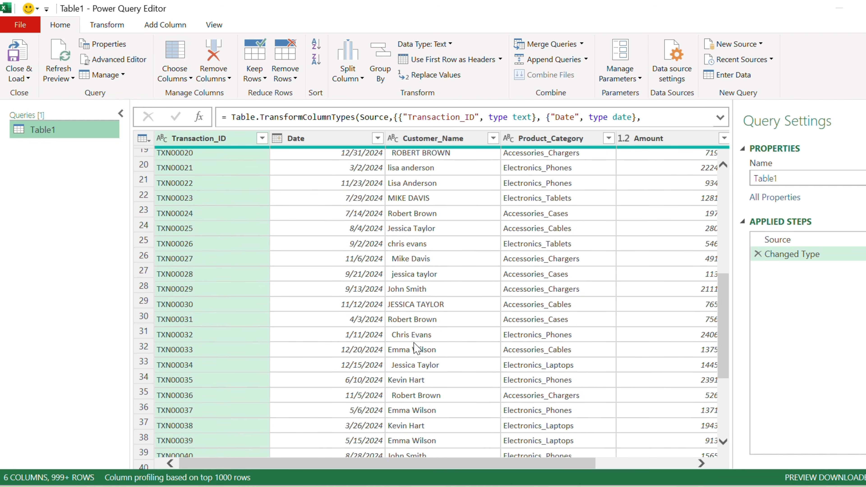
pyautogui.scroll(-3, 414, 346)
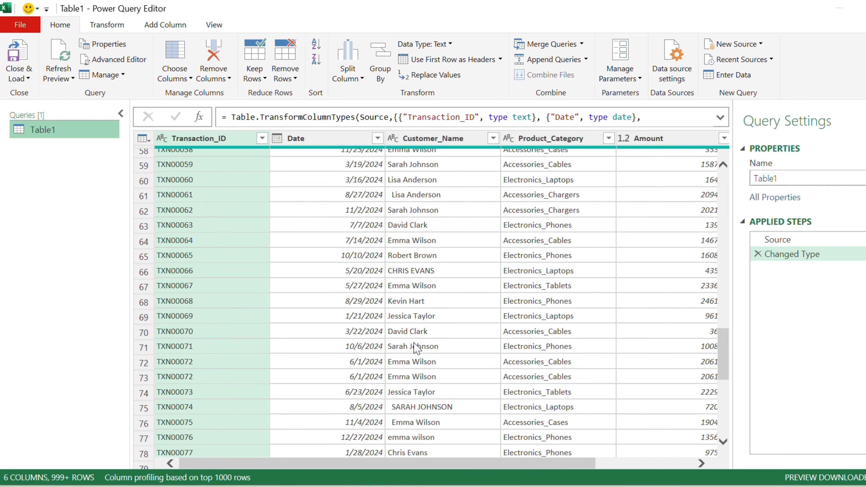
pyautogui.scroll(5, 413, 344)
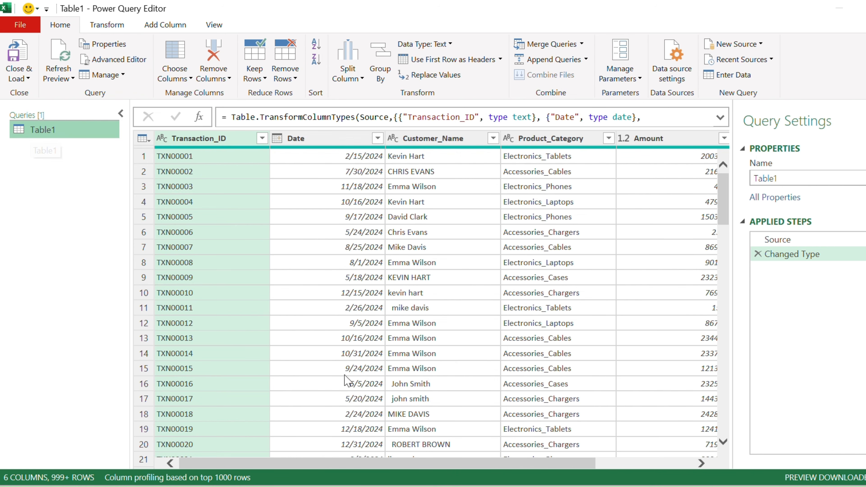
pyautogui.scroll(-7, 454, 270)
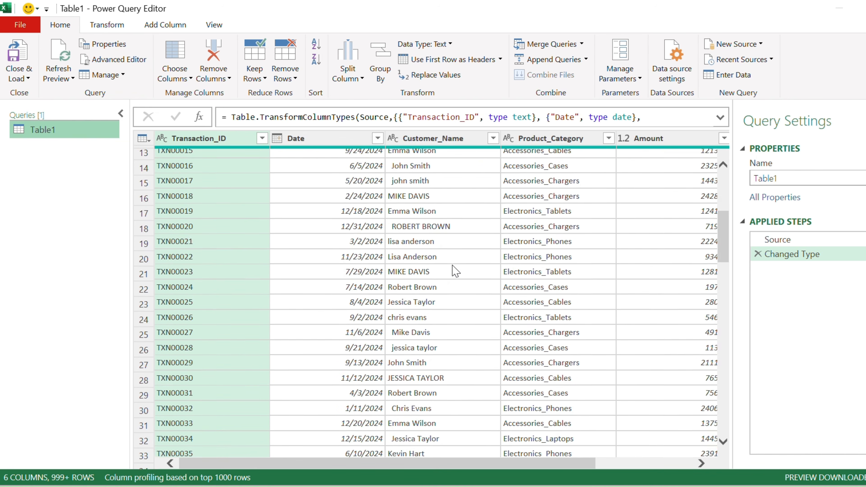
pyautogui.scroll(-12, 454, 272)
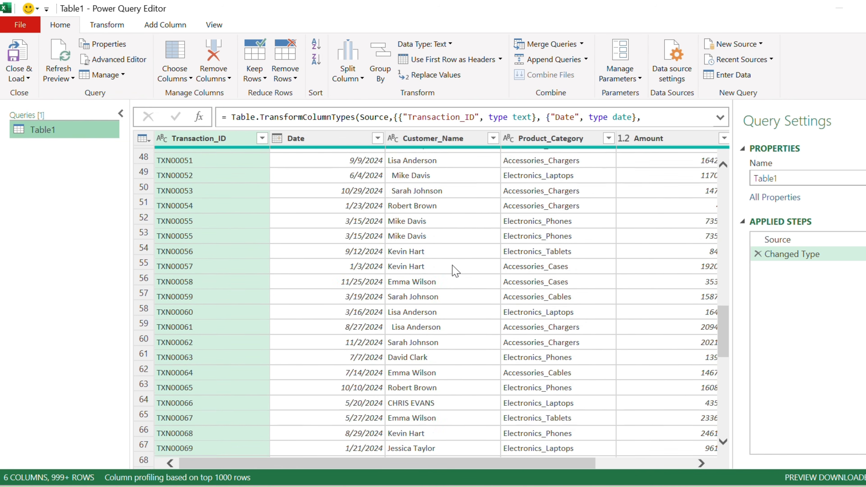
pyautogui.scroll(-11, 455, 271)
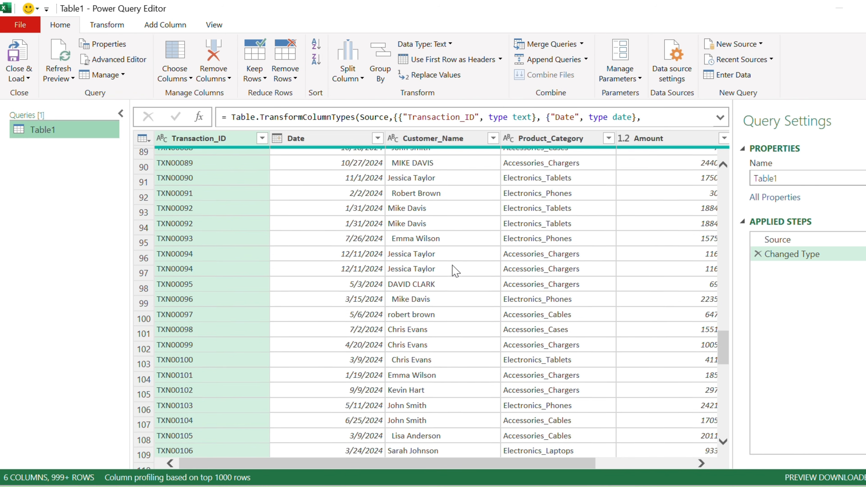
pyautogui.scroll(-14, 455, 271)
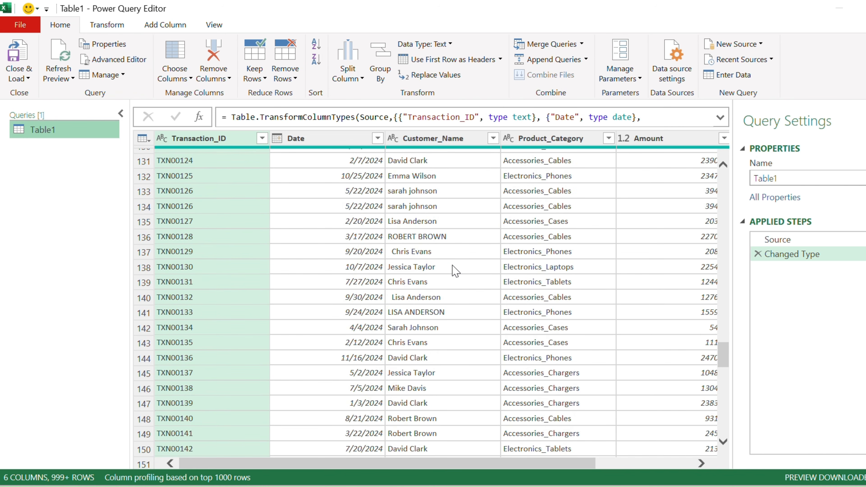
pyautogui.scroll(20, 455, 271)
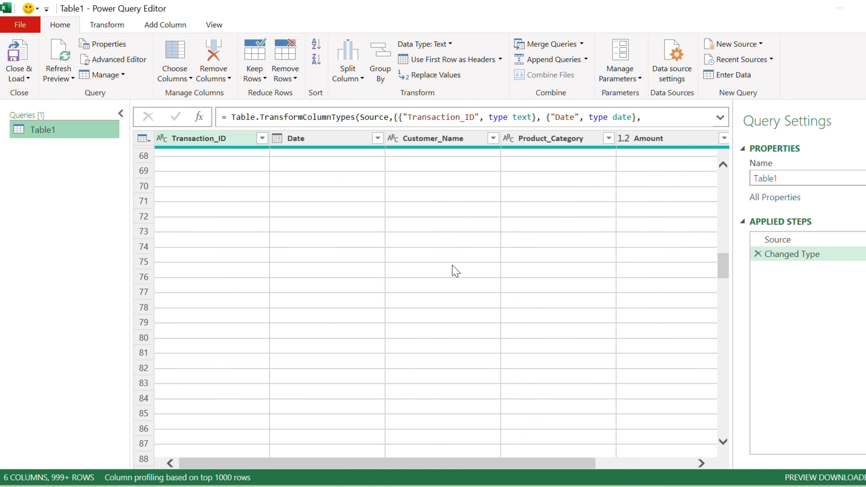
pyautogui.scroll(14, 460, 271)
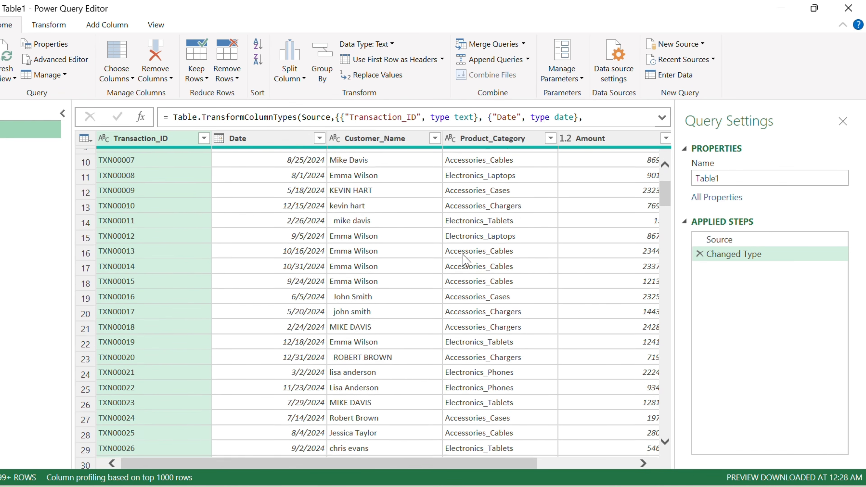
pyautogui.scroll(2, 464, 260)
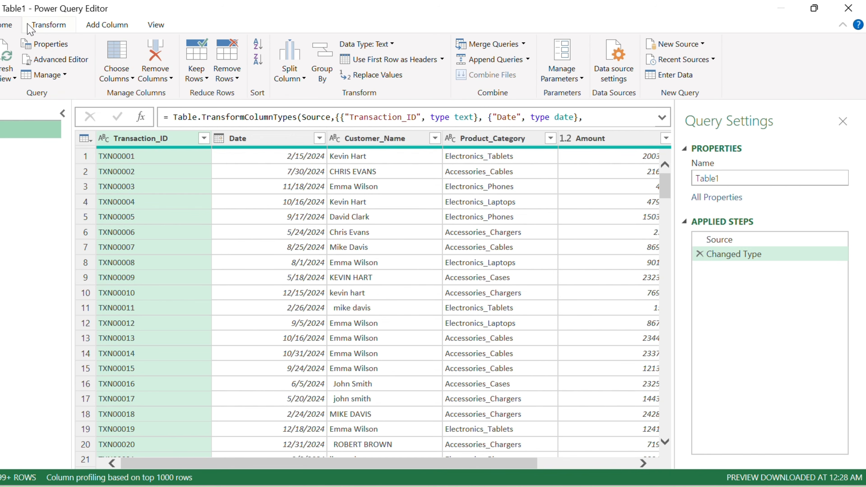
pyautogui.click(116, 75)
pyautogui.click(155, 77)
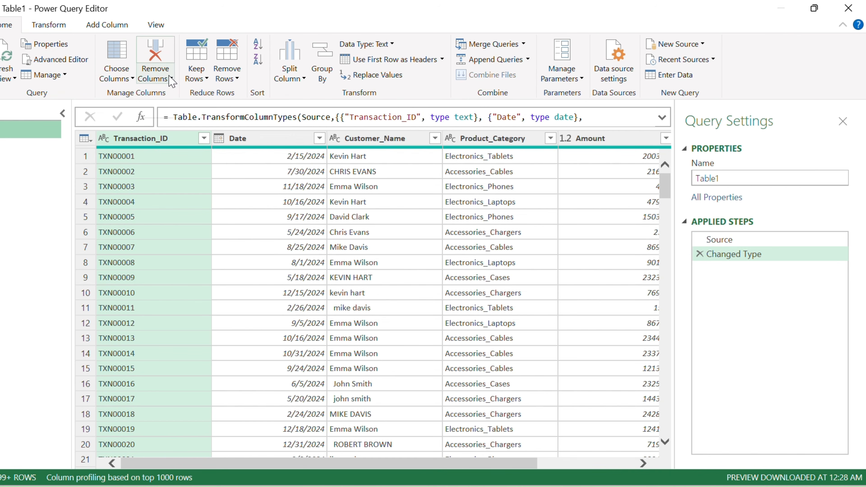
pyautogui.click(171, 81)
pyautogui.click(206, 80)
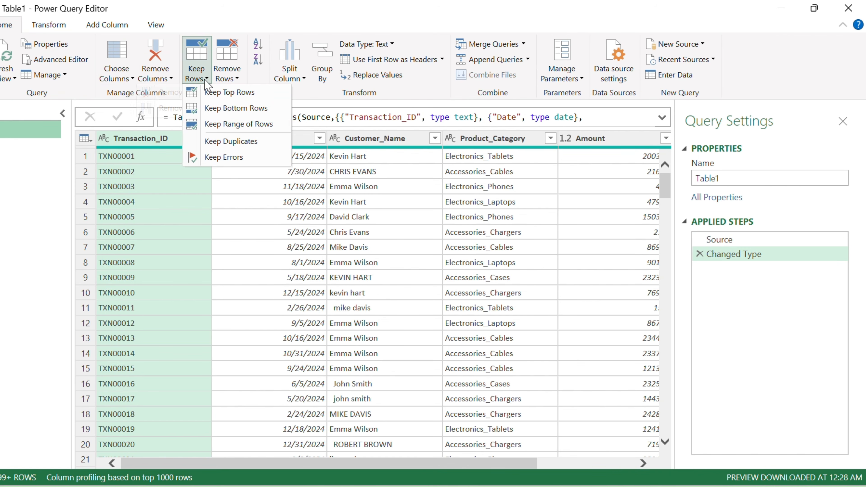
pyautogui.click(236, 82)
pyautogui.click(301, 79)
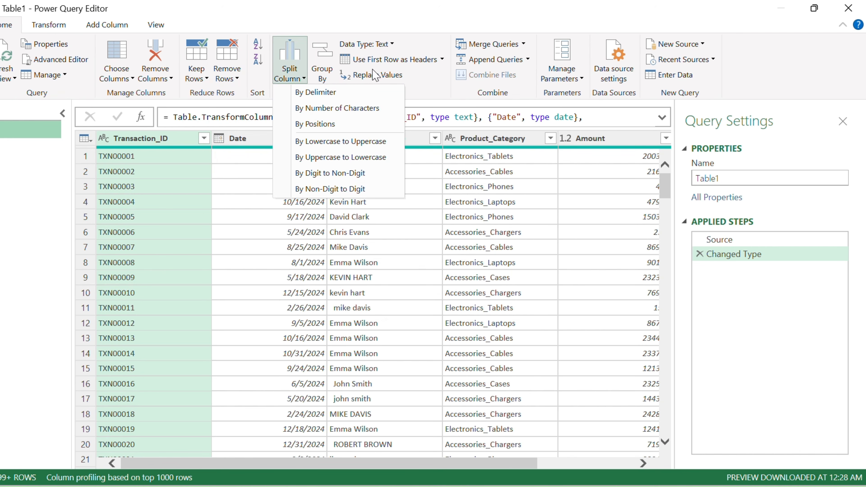
pyautogui.click(53, 26)
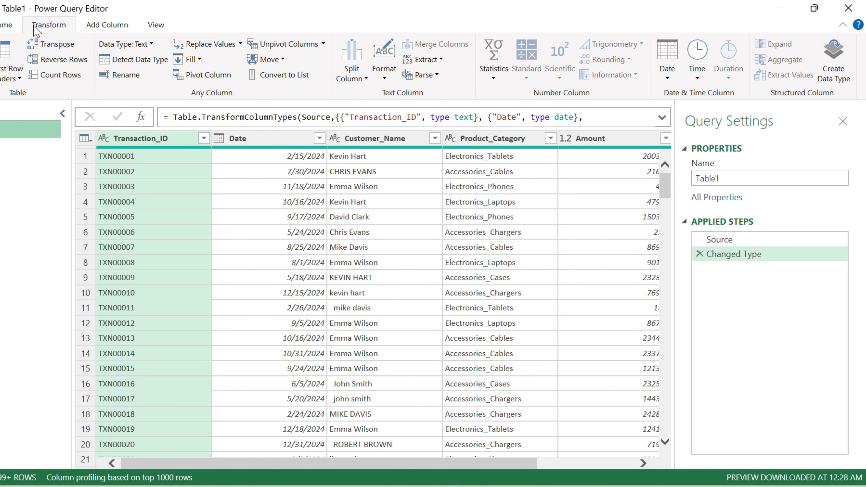
pyautogui.click(12, 25)
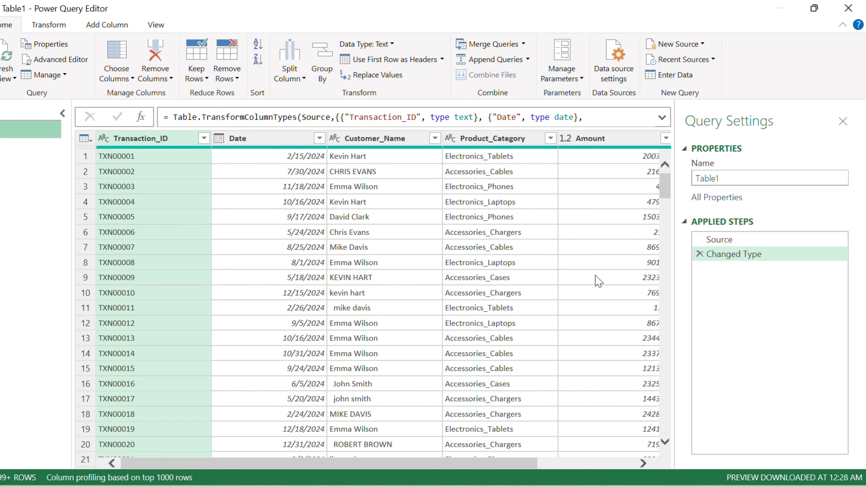
# - Examine the query's columns across to Status and inspect the combined values in the Product_Category column
pyautogui.hscroll(3, 598, 282)
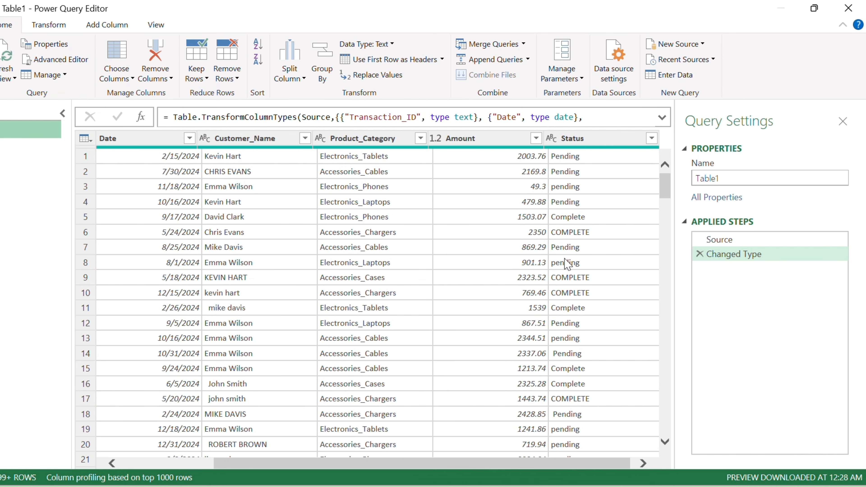
pyautogui.hscroll(-3, 566, 263)
pyautogui.hscroll(4, 566, 265)
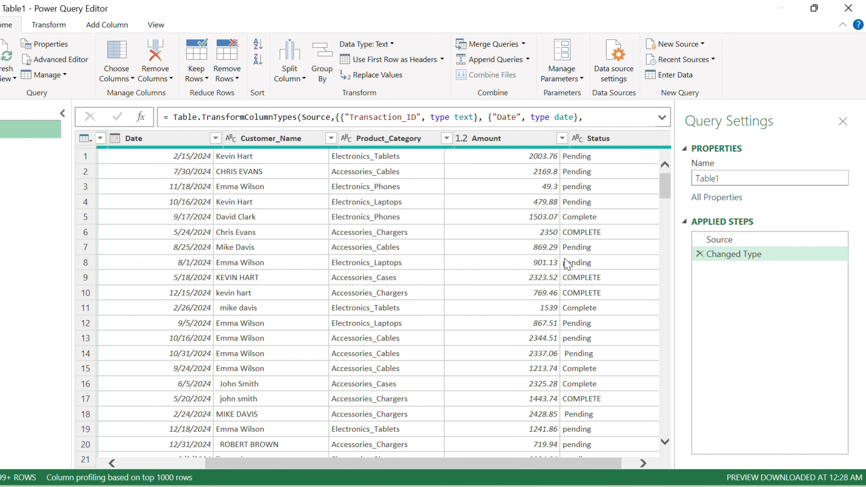
pyautogui.hscroll(-3, 566, 264)
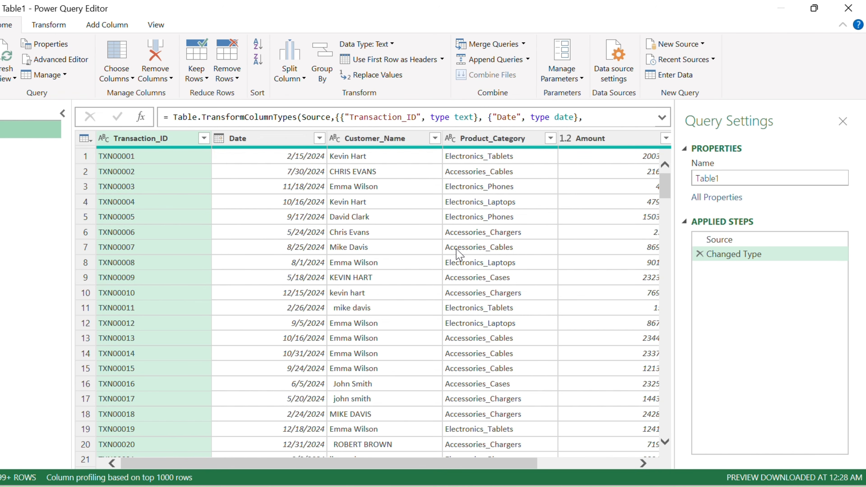
pyautogui.click(457, 249)
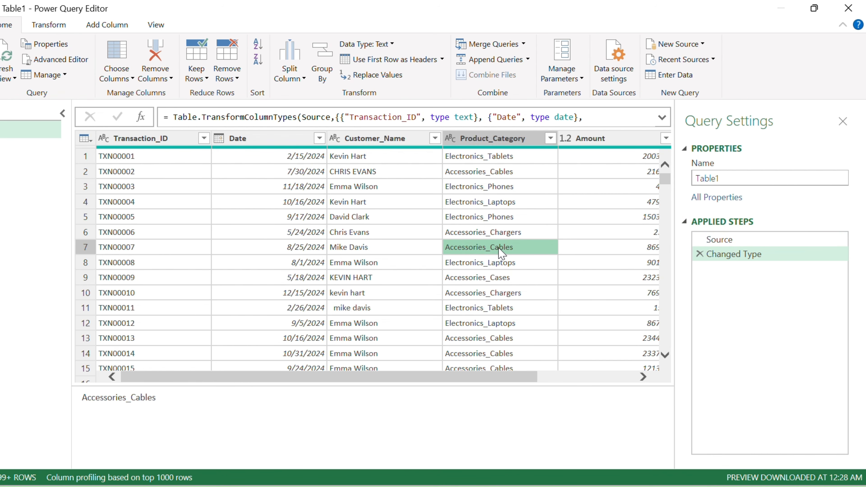
pyautogui.click(493, 145)
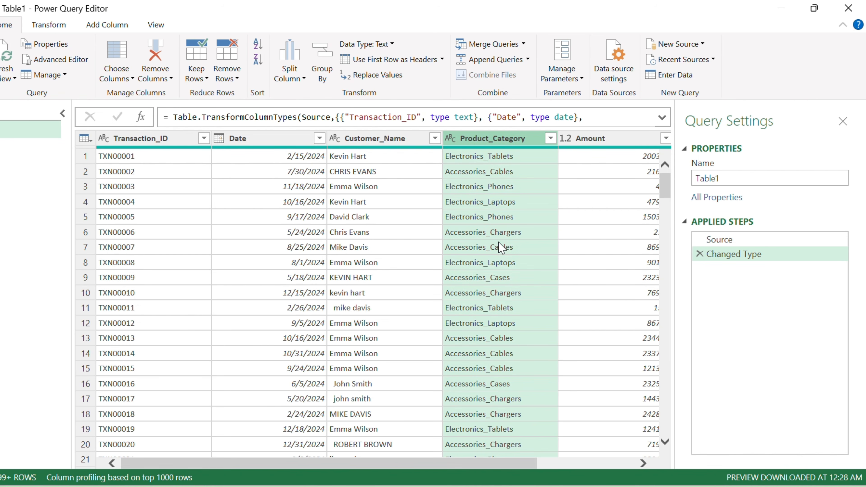
pyautogui.click(528, 262)
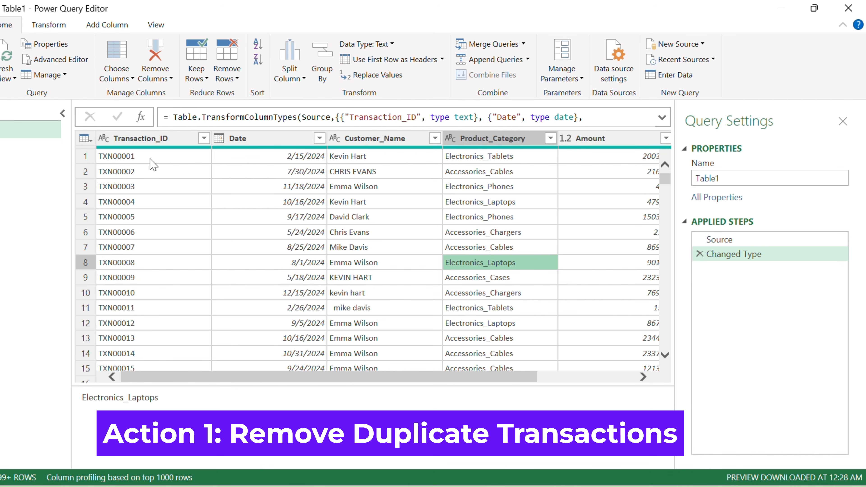
# - Check the Transaction_ID column for IDs that occur more than once
pyautogui.click(161, 190)
pyautogui.scroll(-8, 161, 190)
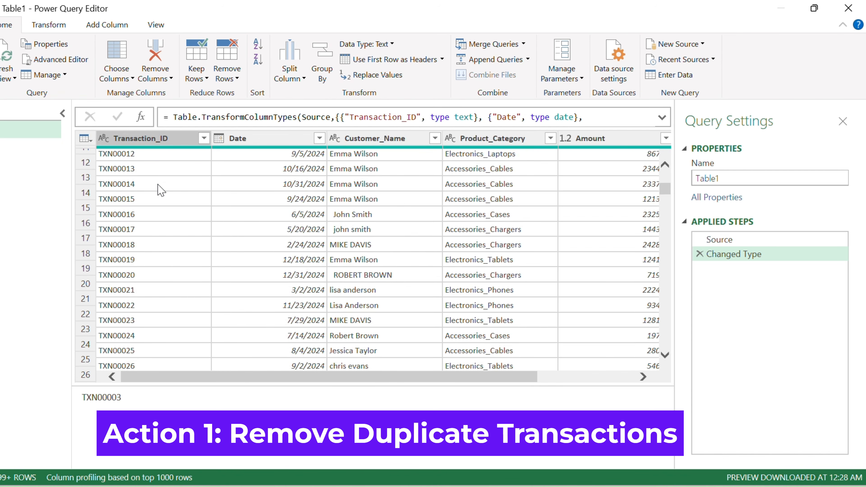
pyautogui.scroll(-6, 161, 190)
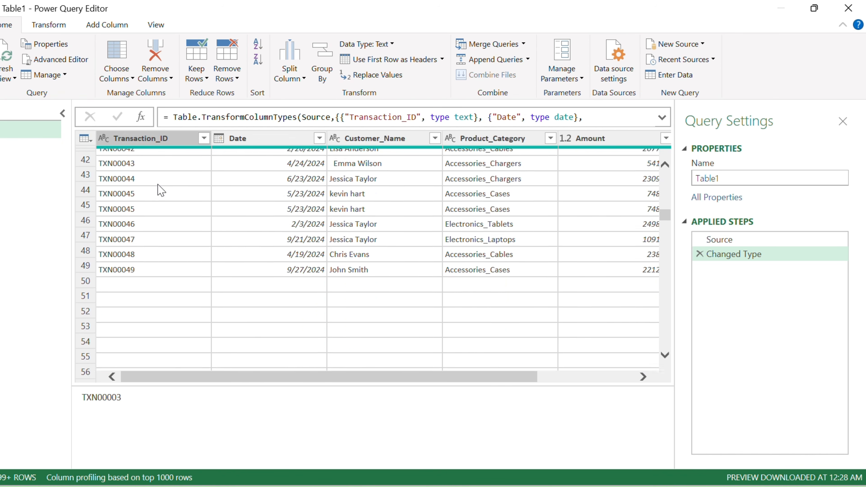
pyautogui.scroll(-3, 161, 190)
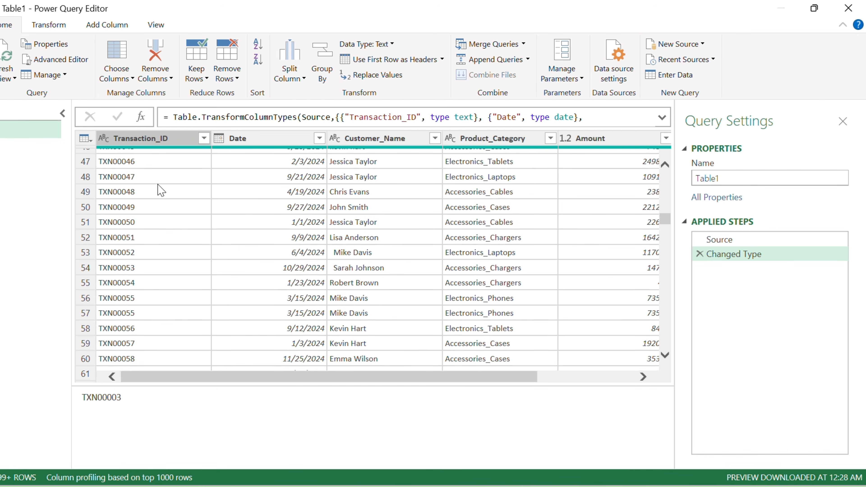
pyautogui.scroll(-3, 161, 190)
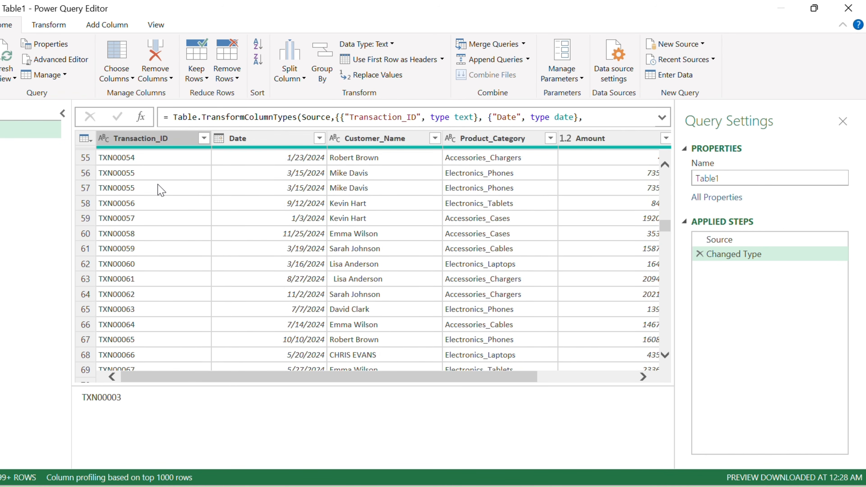
pyautogui.scroll(12, 161, 190)
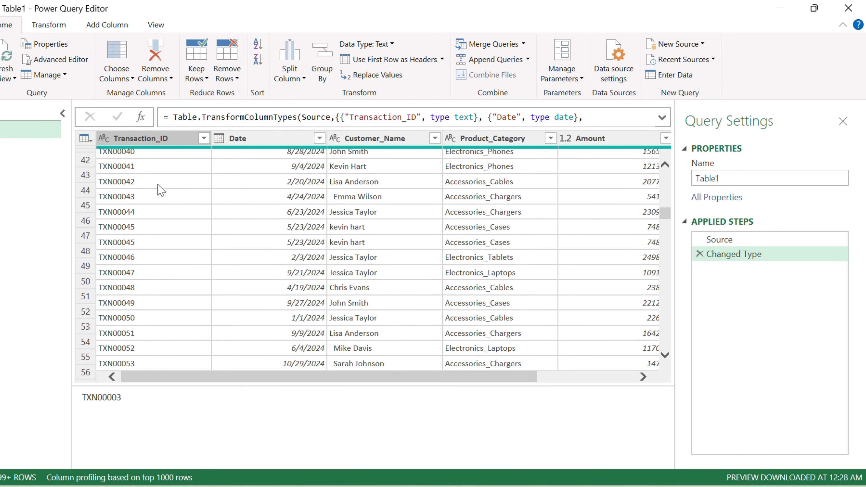
pyautogui.scroll(8, 161, 190)
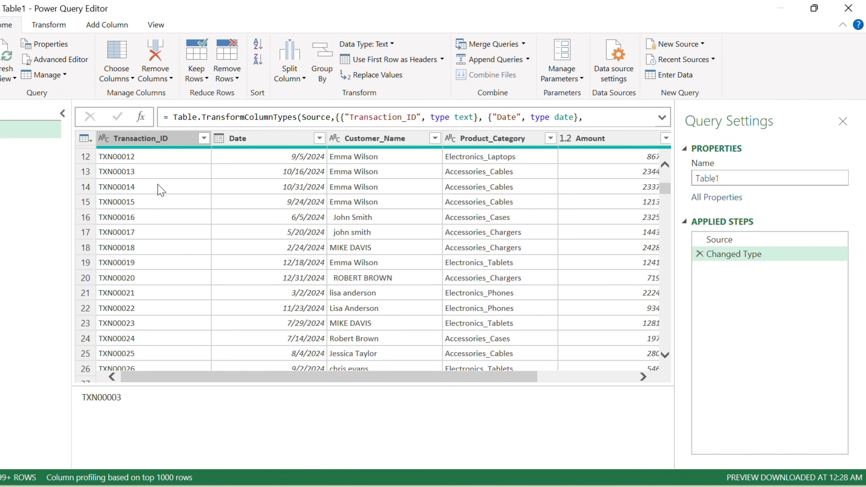
pyautogui.click(158, 159)
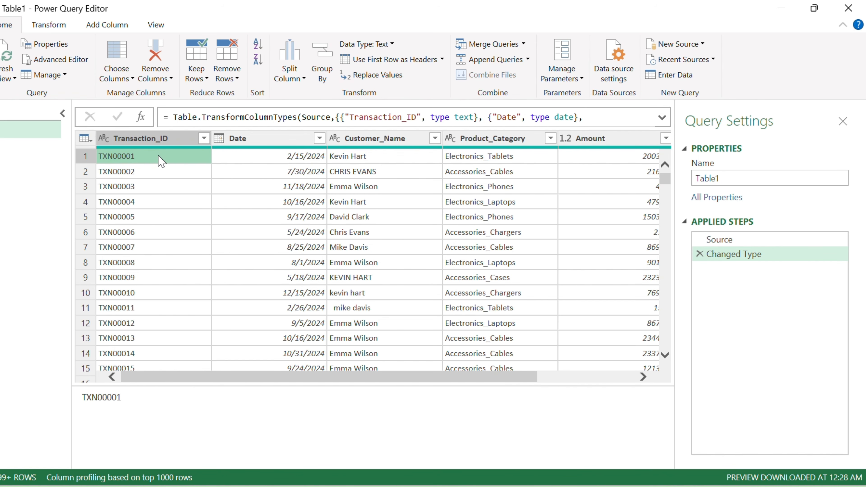
# - Remove duplicate rows based on the Transaction_ID column and check the remaining rows
pyautogui.click(157, 140)
pyautogui.rightClick(156, 142)
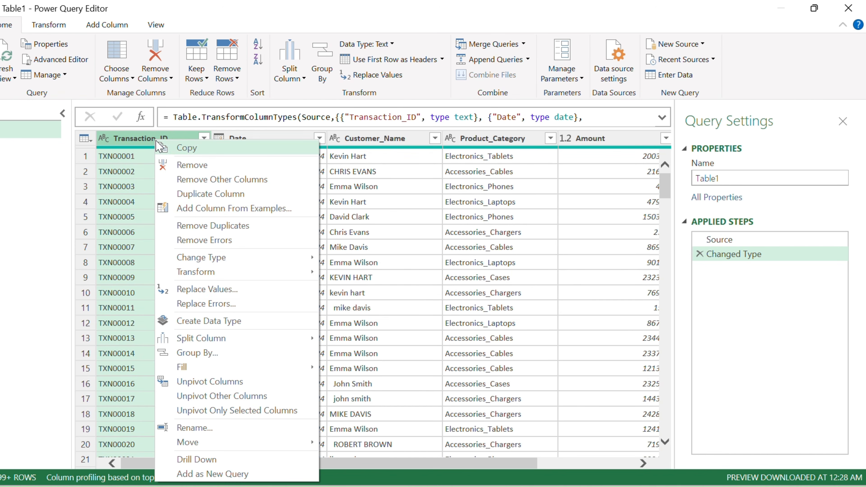
pyautogui.click(202, 228)
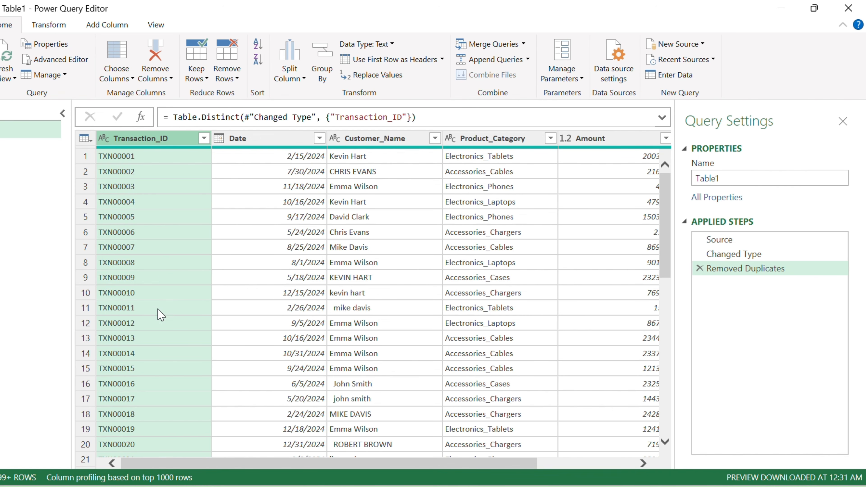
pyautogui.scroll(-1, 155, 321)
pyautogui.scroll(-5, 155, 322)
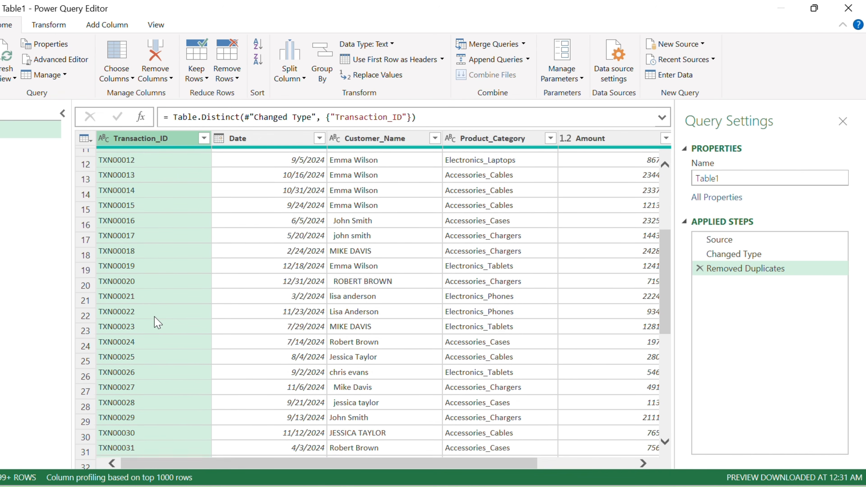
pyautogui.scroll(4, 177, 324)
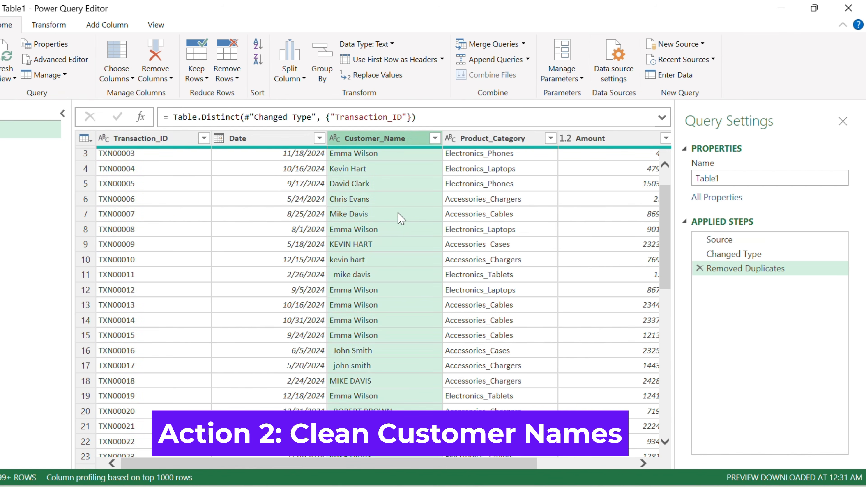
# - Look over the names in the Customer_Name column and trim their leading and trailing spaces
pyautogui.scroll(-1, 396, 222)
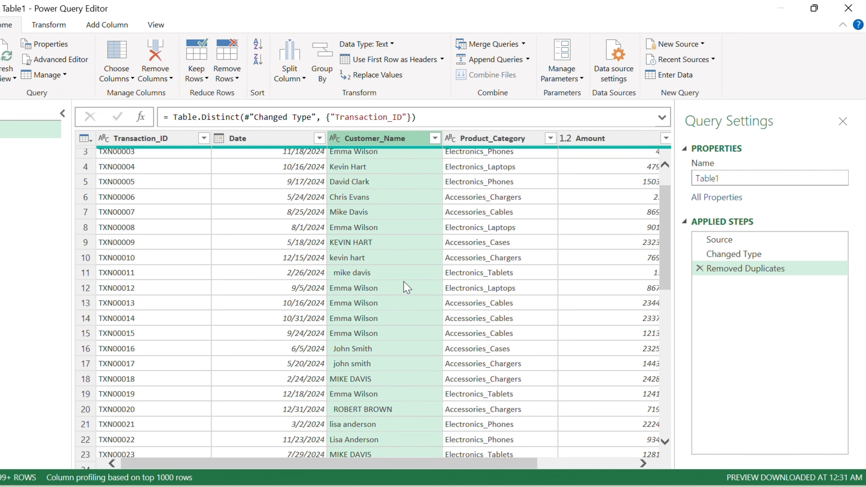
pyautogui.scroll(-1, 405, 286)
pyautogui.scroll(2, 351, 294)
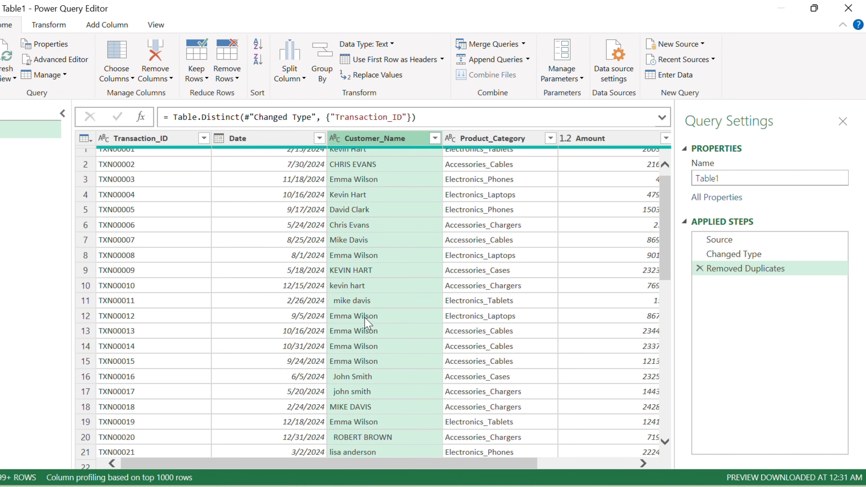
pyautogui.scroll(1, 345, 208)
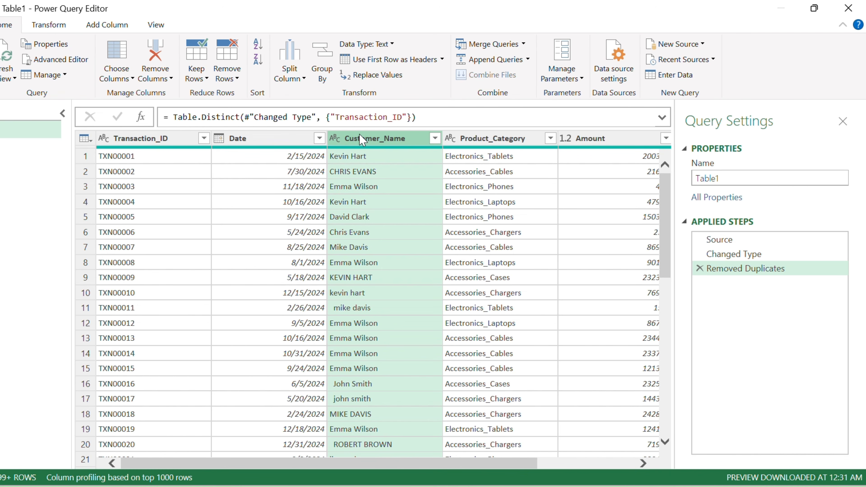
pyautogui.click(54, 27)
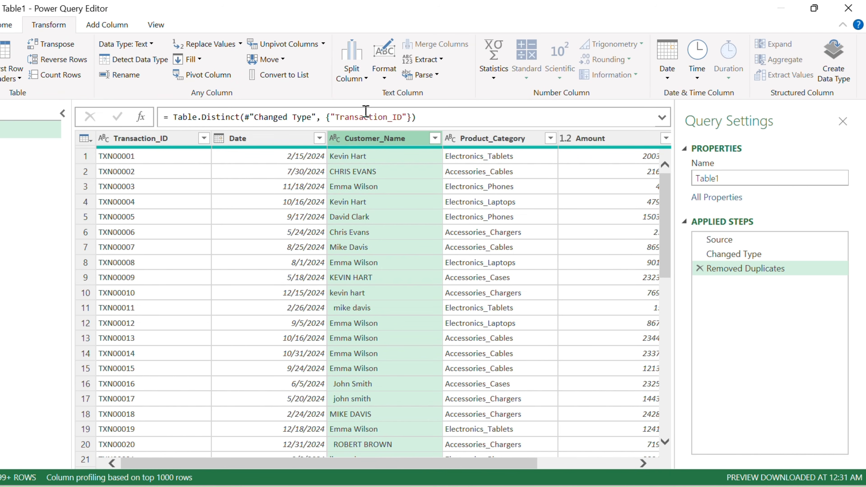
pyautogui.click(384, 74)
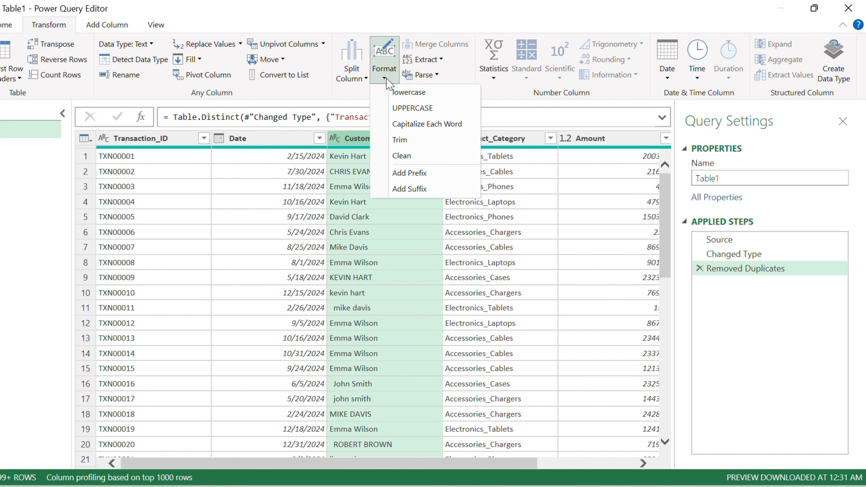
pyautogui.click(399, 141)
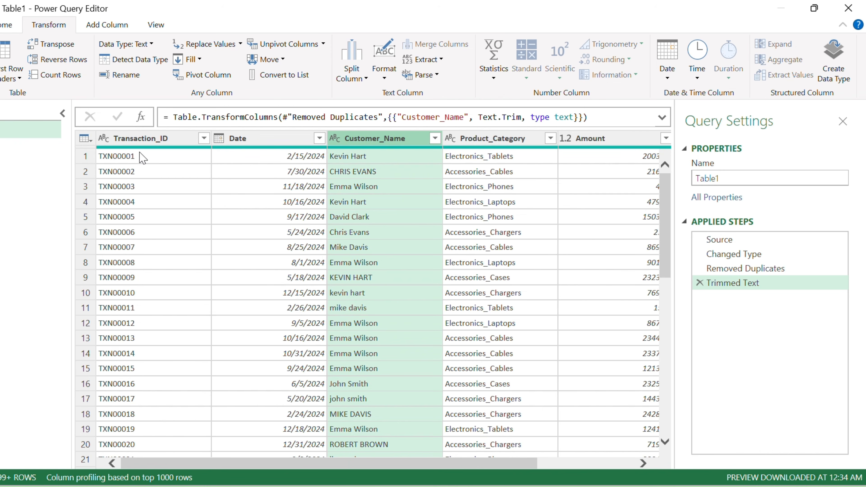
# - Capitalize each word in the Customer_Name column and check the cleaned names down the rows
pyautogui.click(384, 79)
pyautogui.click(415, 127)
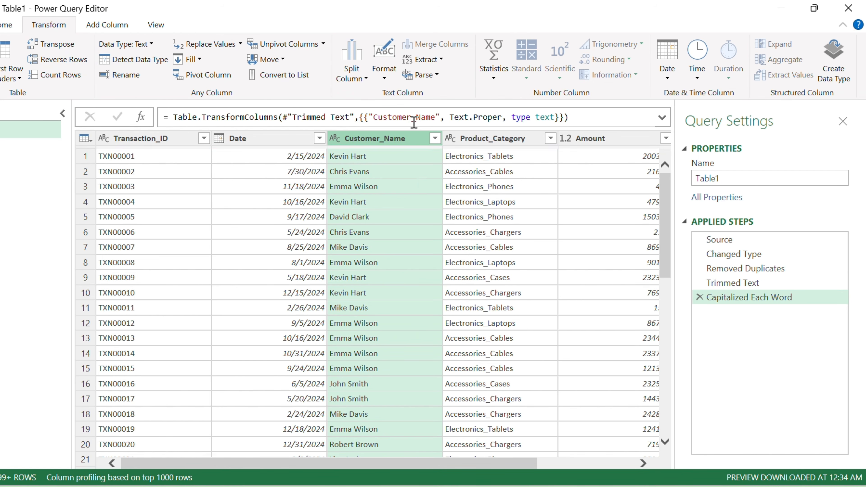
pyautogui.scroll(-9, 377, 307)
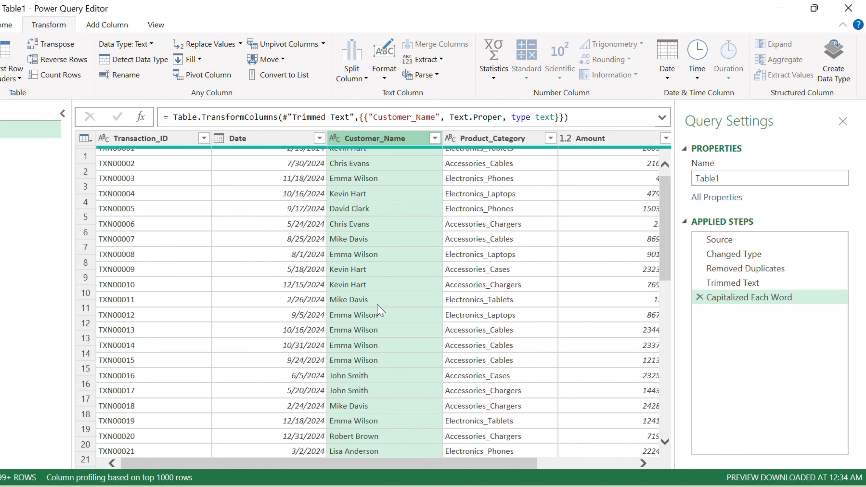
pyautogui.scroll(-11, 380, 310)
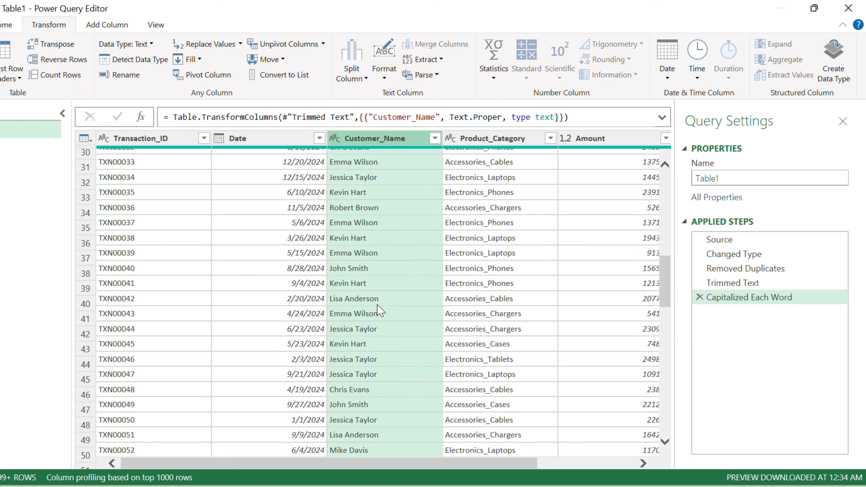
pyautogui.scroll(4, 379, 310)
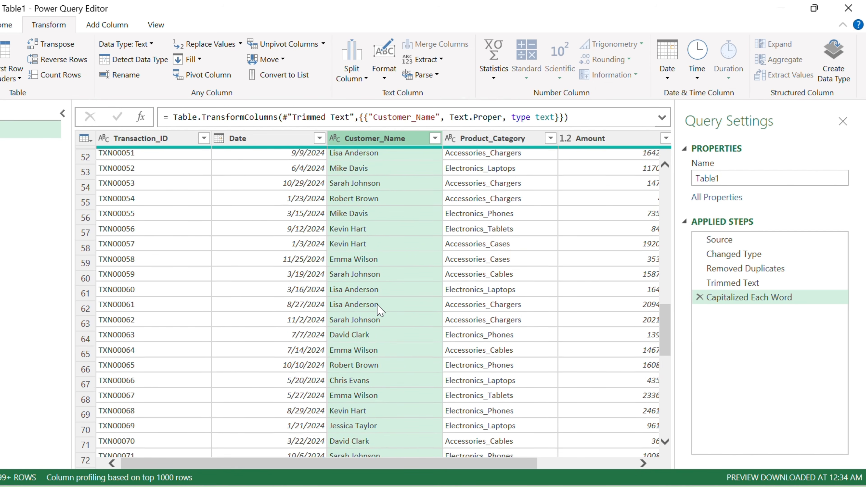
pyautogui.scroll(-2, 377, 308)
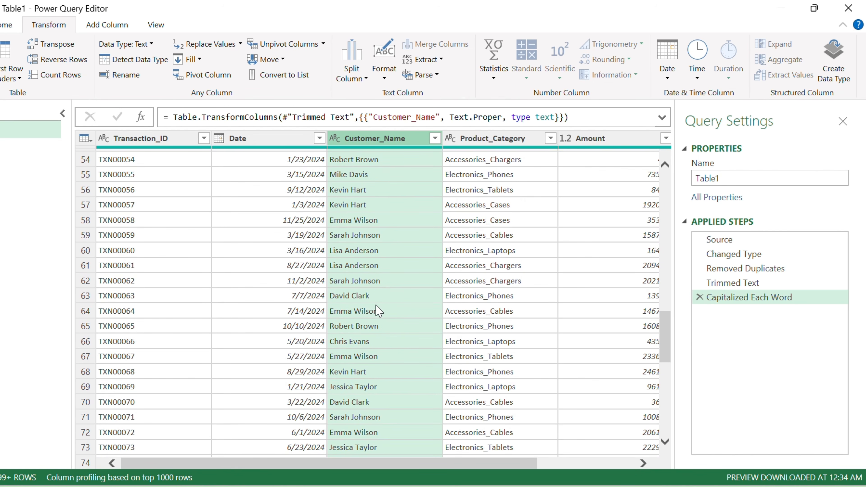
pyautogui.click(388, 283)
pyautogui.scroll(-1, 388, 285)
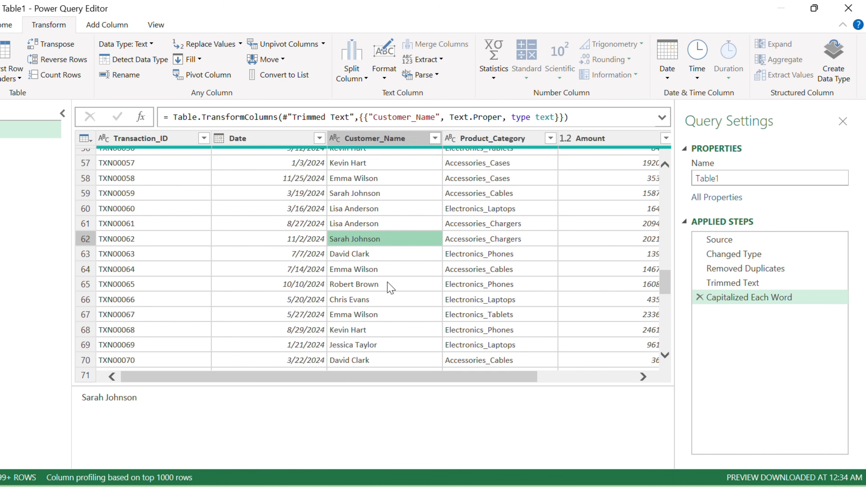
pyautogui.click(373, 143)
pyautogui.scroll(-7, 402, 333)
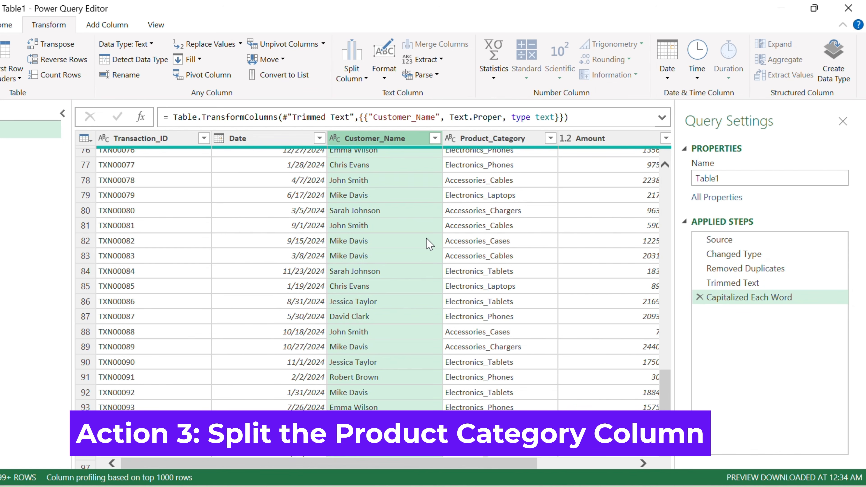
# - Examine the Product_Category column to see how its category and sub-category are combined and separated
pyautogui.click(496, 257)
pyautogui.scroll(14, 496, 262)
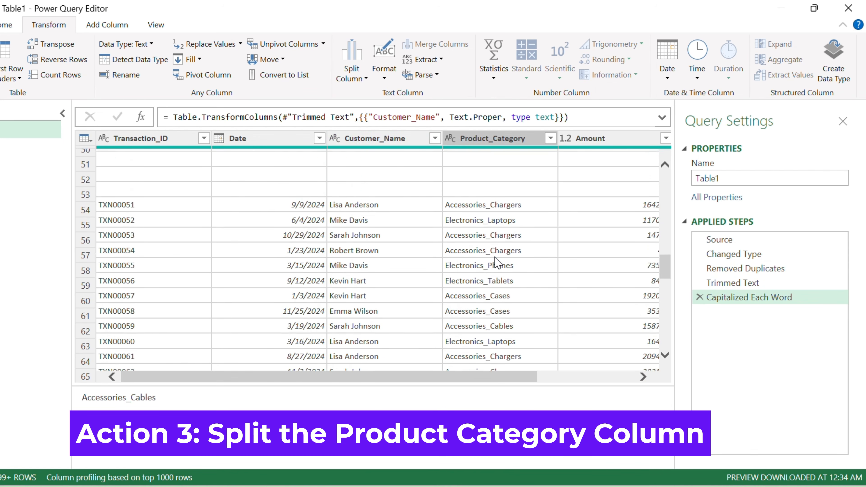
pyautogui.scroll(2, 497, 218)
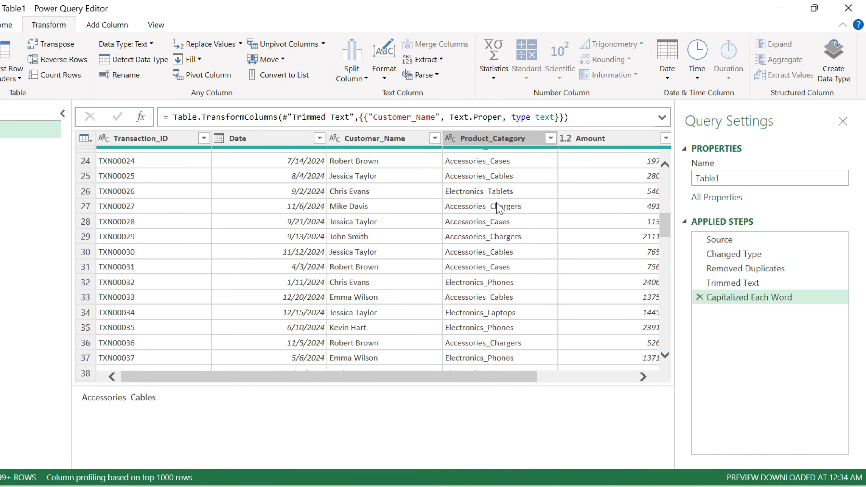
pyautogui.moveTo(667, 229); pyautogui.dragTo(663, 171)
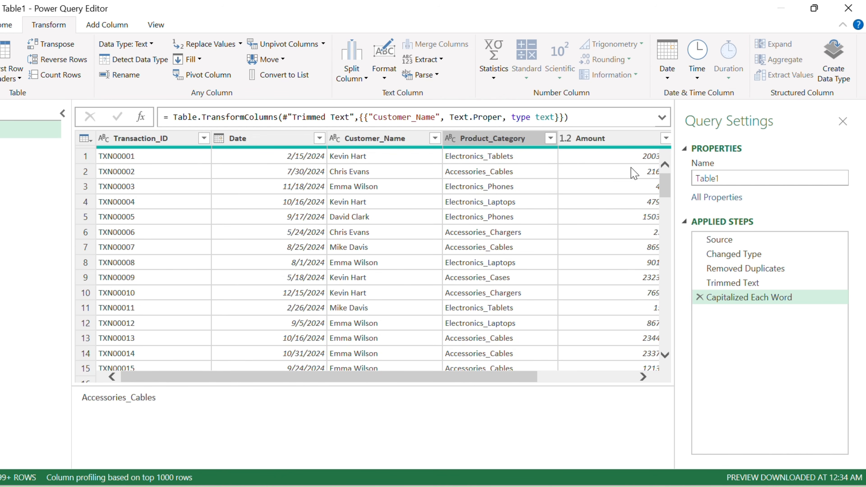
pyautogui.click(485, 142)
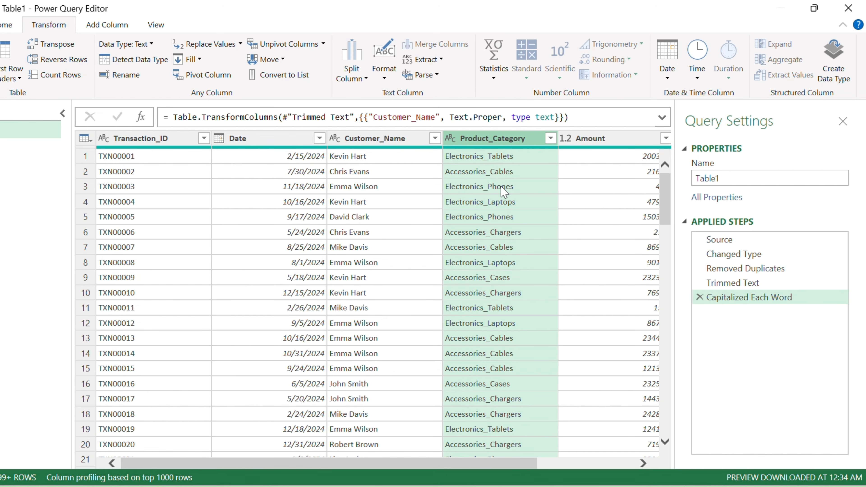
pyautogui.scroll(-5, 504, 197)
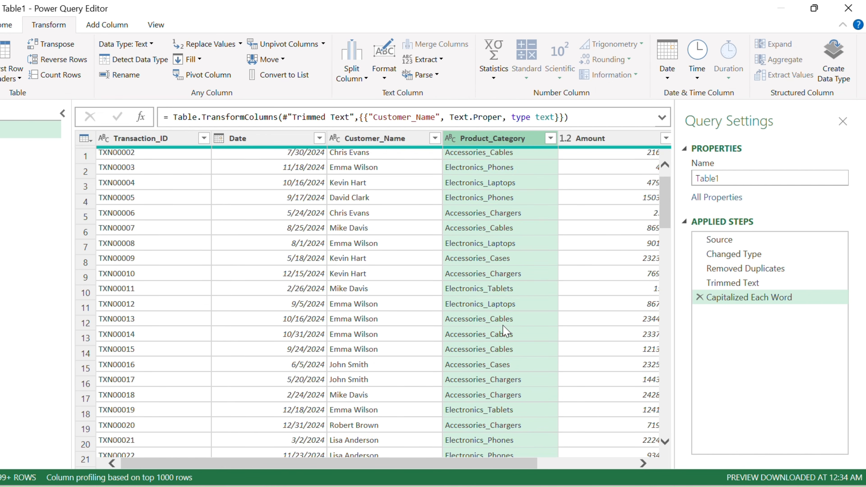
pyautogui.scroll(-6, 506, 330)
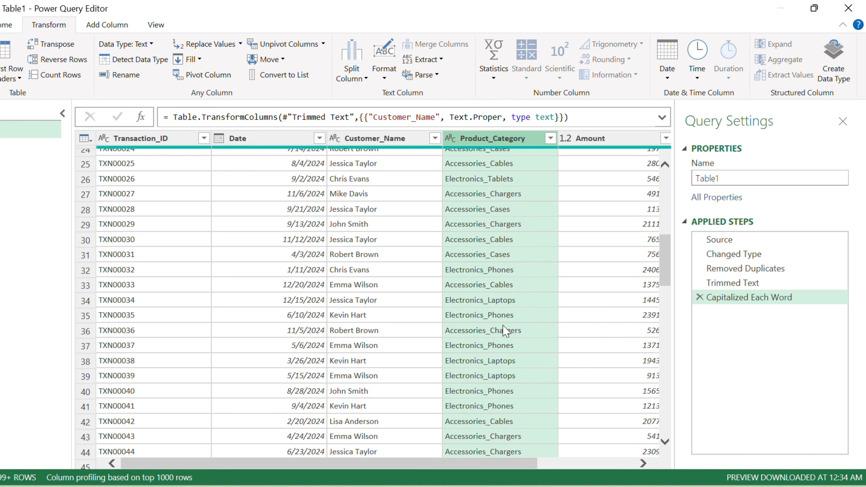
pyautogui.scroll(-3, 506, 330)
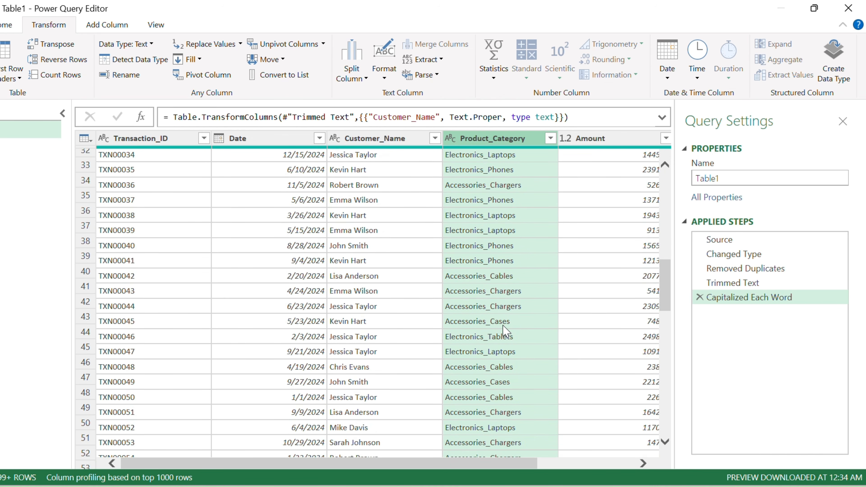
pyautogui.scroll(13, 503, 326)
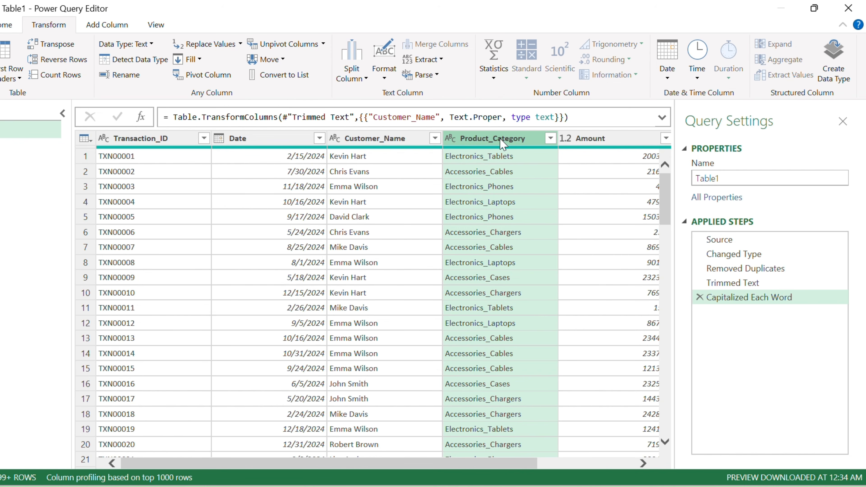
# - Split the Product_Category column by the custom delimiter "_" at each occurrence of the delimiter
pyautogui.click(366, 84)
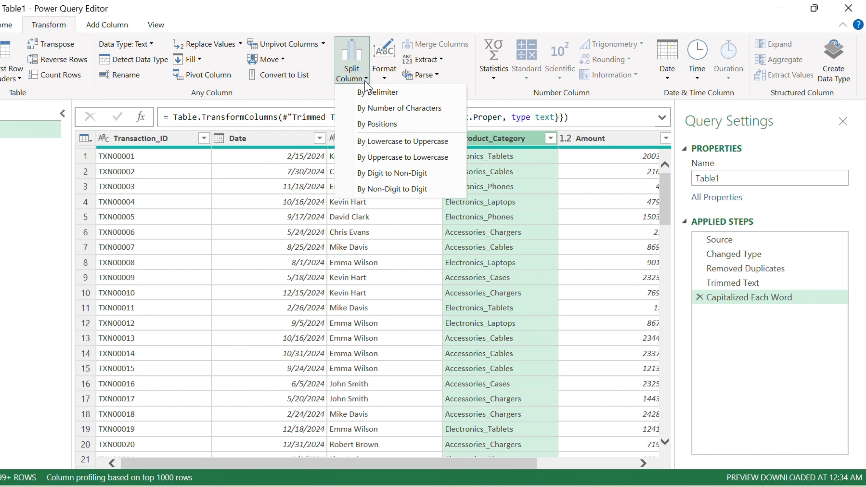
pyautogui.click(371, 92)
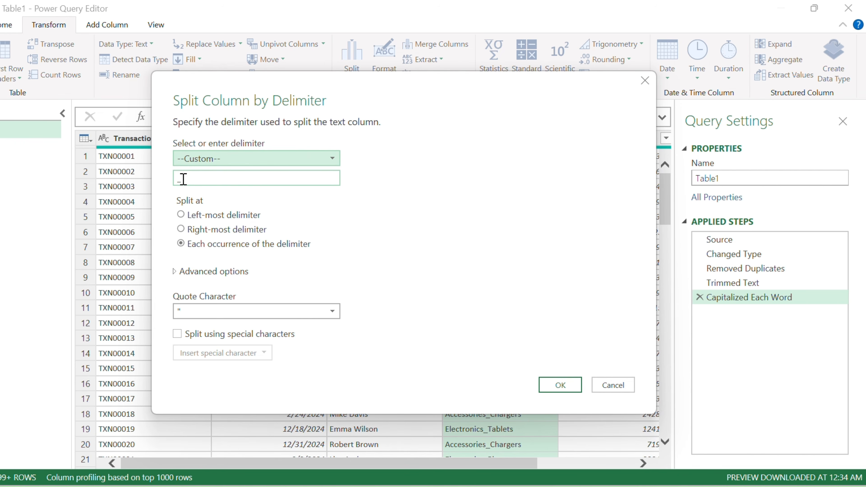
pyautogui.click(561, 385)
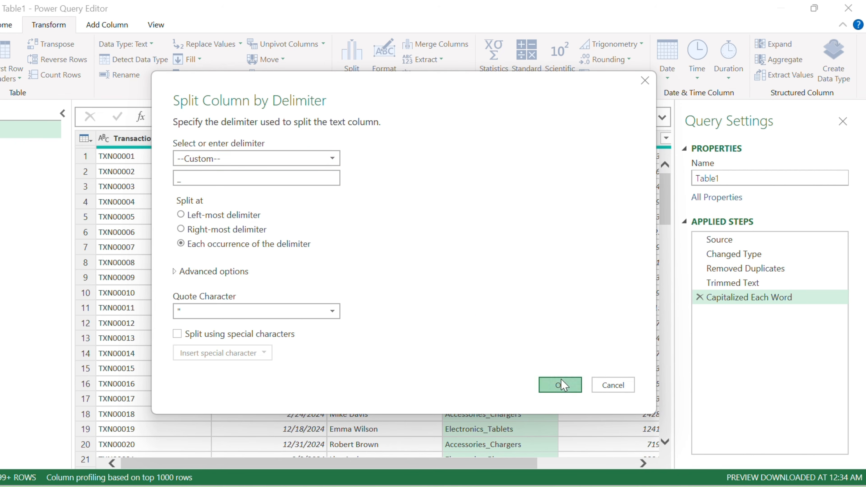
# - Rename the two split columns, Product_Category.1 as Category and Product_Category.2 as Sub_Category
pyautogui.hscroll(5, 563, 385)
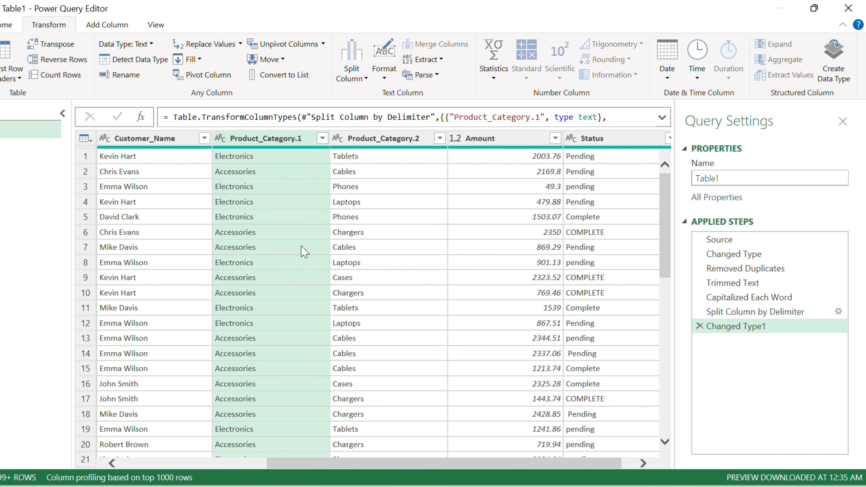
pyautogui.doubleClick(269, 138)
pyautogui.write('Category')
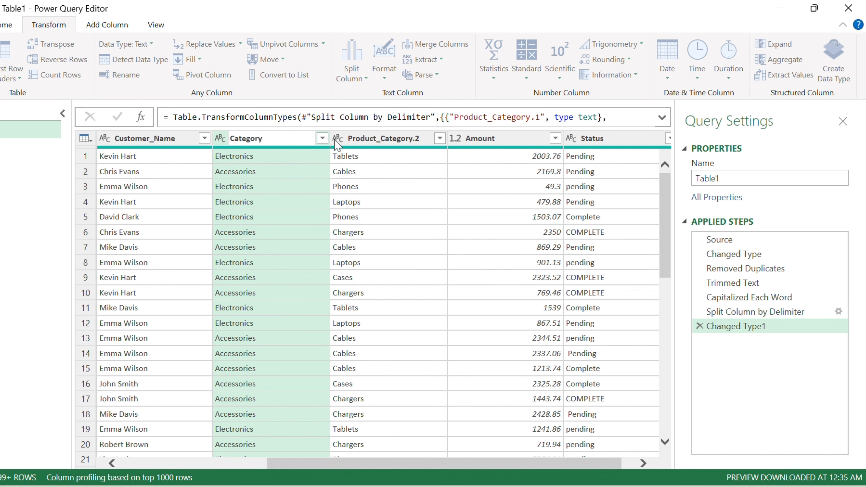
pyautogui.doubleClick(371, 138)
pyautogui.write('Sub_Category')
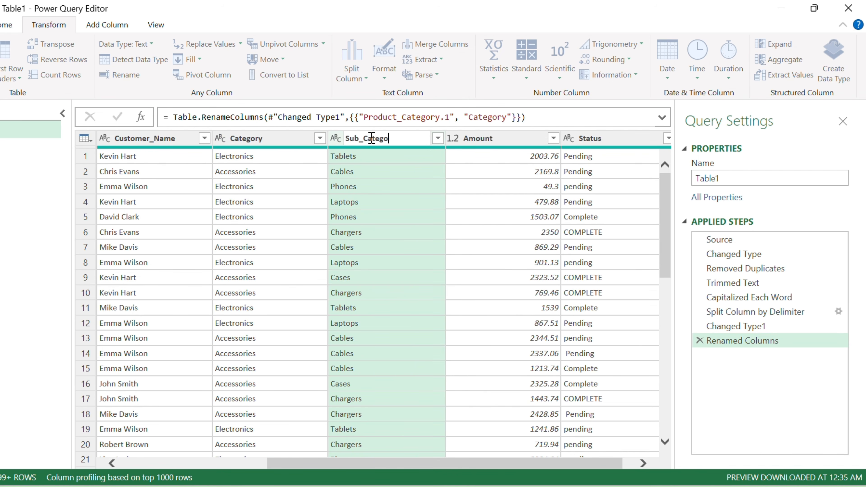
# - Select the Status column and examine its values for inconsistent capitalization and stray spaces
pyautogui.click(599, 138)
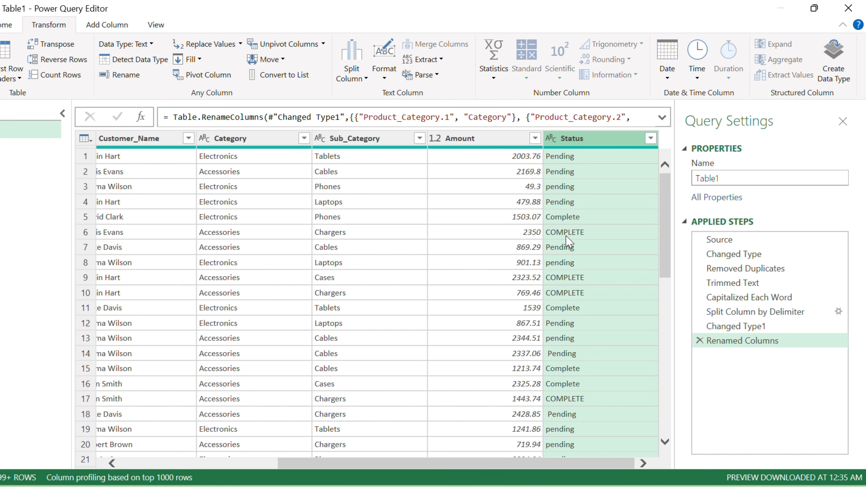
pyautogui.scroll(-4, 568, 242)
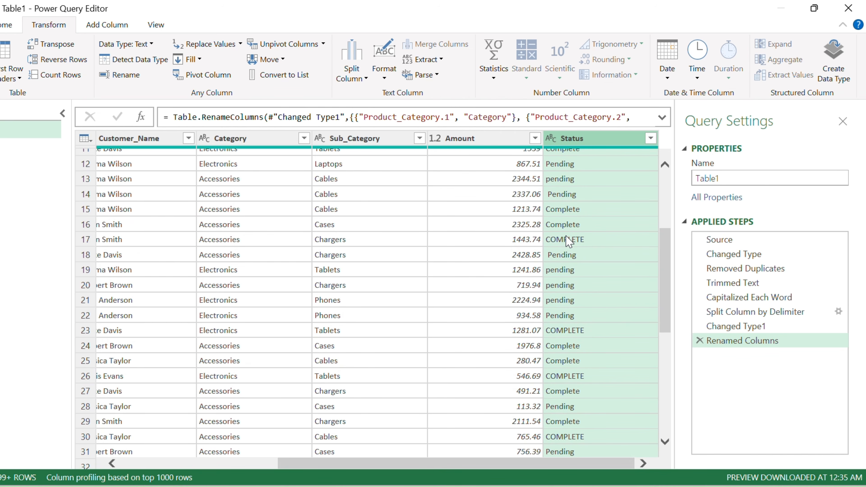
pyautogui.scroll(-6, 569, 241)
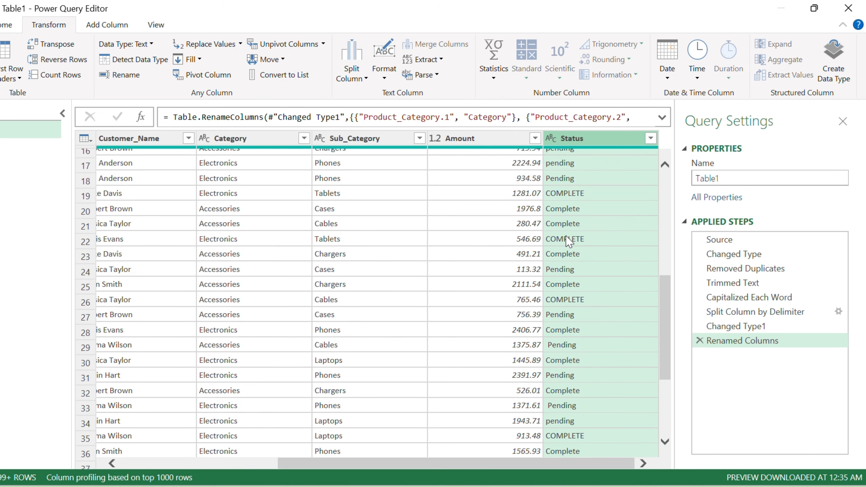
pyautogui.scroll(-3, 569, 242)
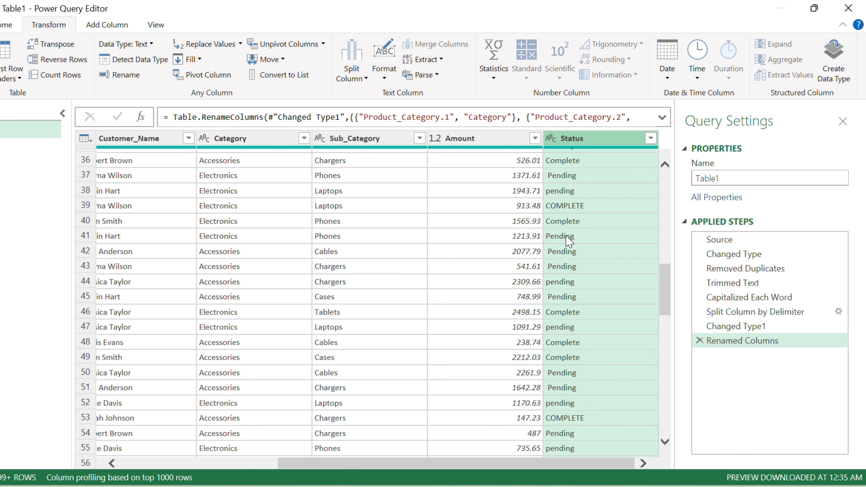
pyautogui.scroll(5, 568, 241)
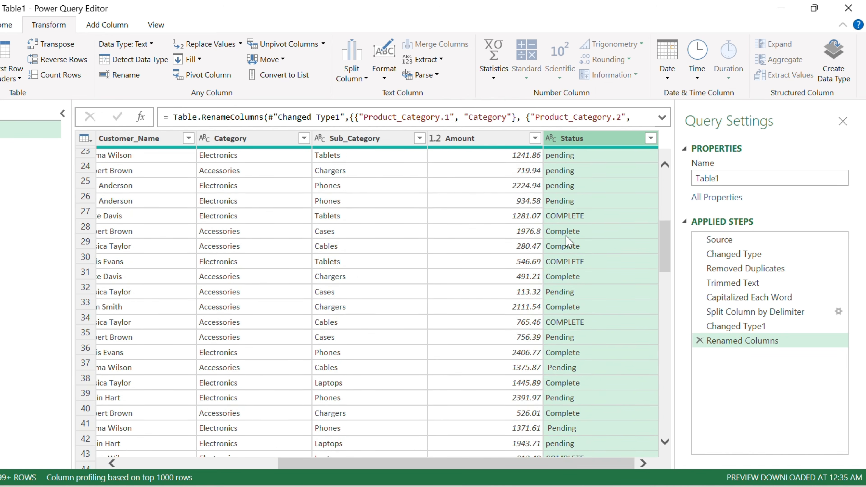
pyautogui.scroll(7, 568, 241)
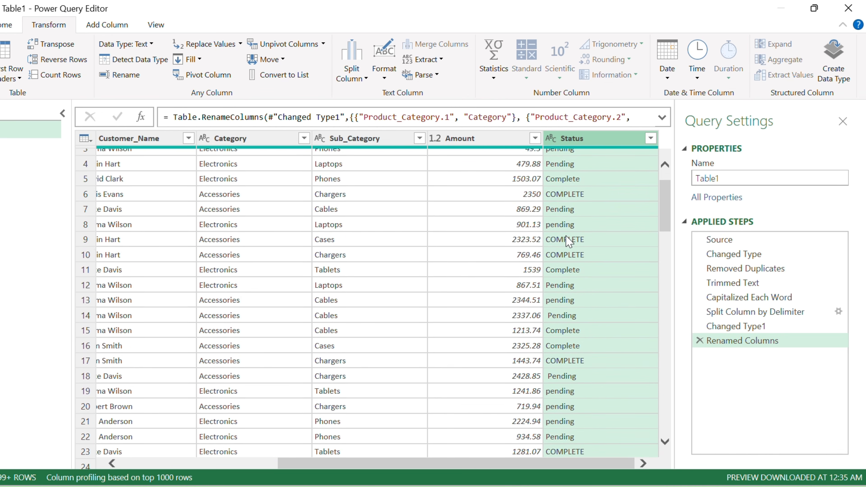
pyautogui.scroll(1, 569, 241)
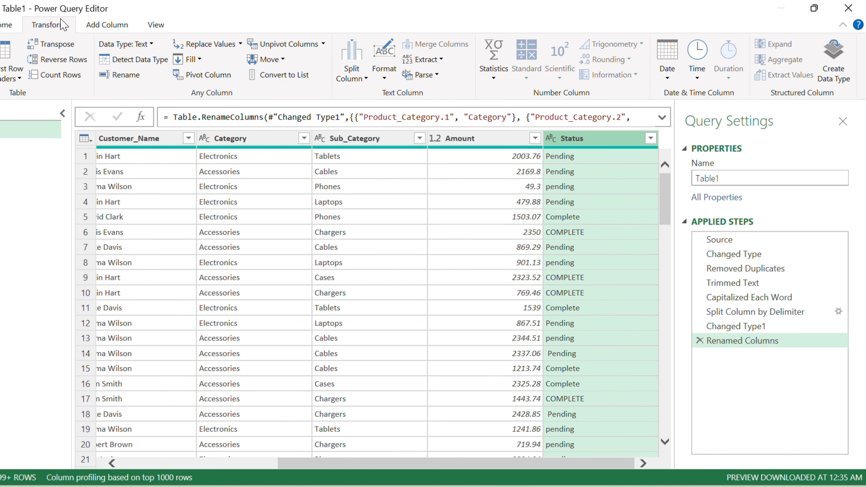
# - Replace the value "COMPLETE" with "Complete" in the Status column
pyautogui.click(240, 44)
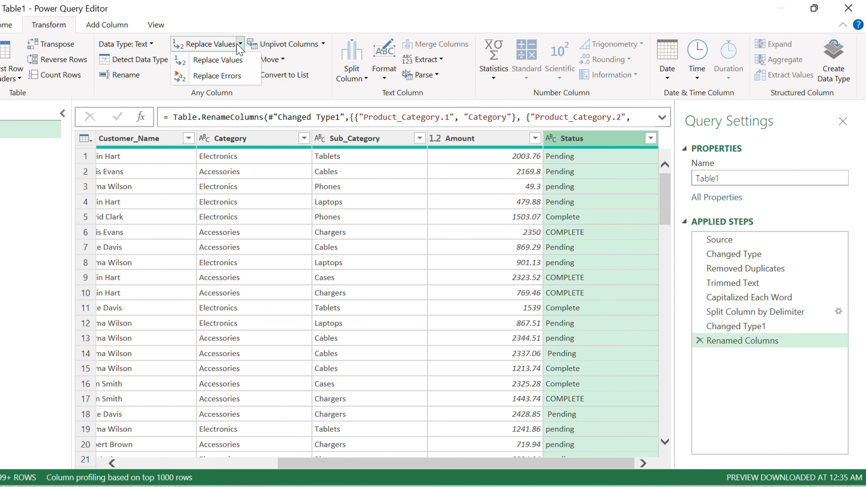
pyautogui.click(214, 60)
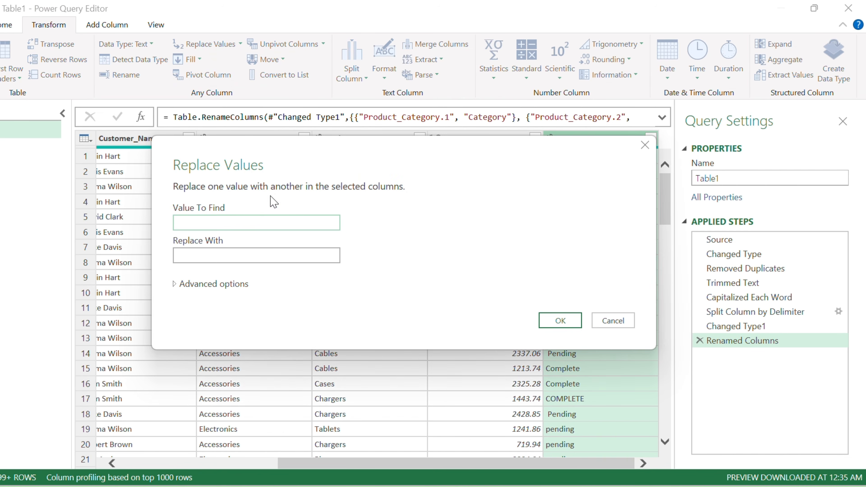
pyautogui.write('C')
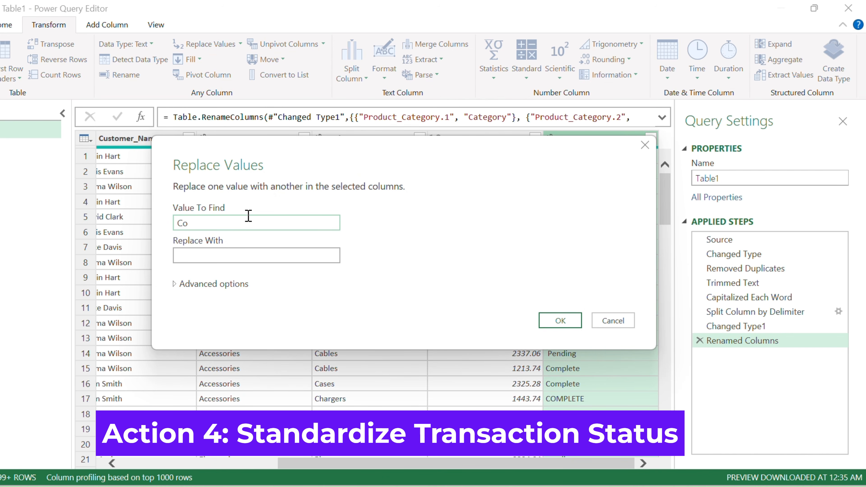
pyautogui.write('OMPLETE')
pyautogui.click(236, 260)
pyautogui.write('Complete')
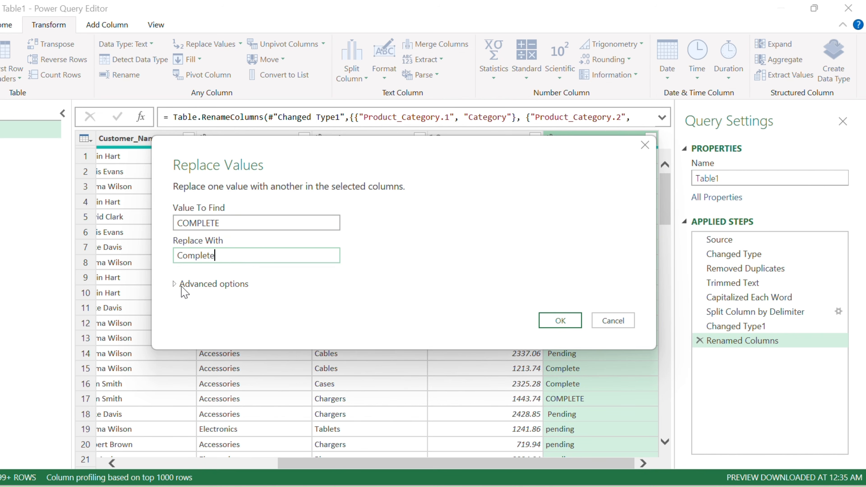
pyautogui.click(560, 320)
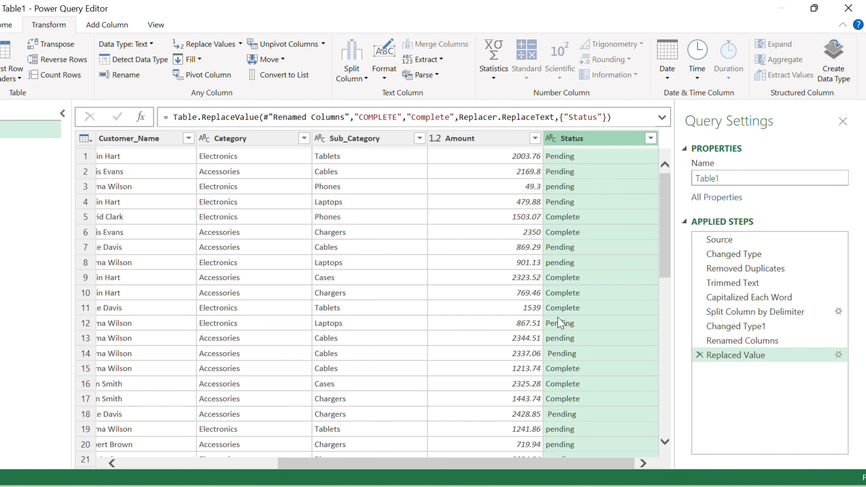
# - Replace the value "PENDING" with "Pending" in the Status column
pyautogui.click(204, 44)
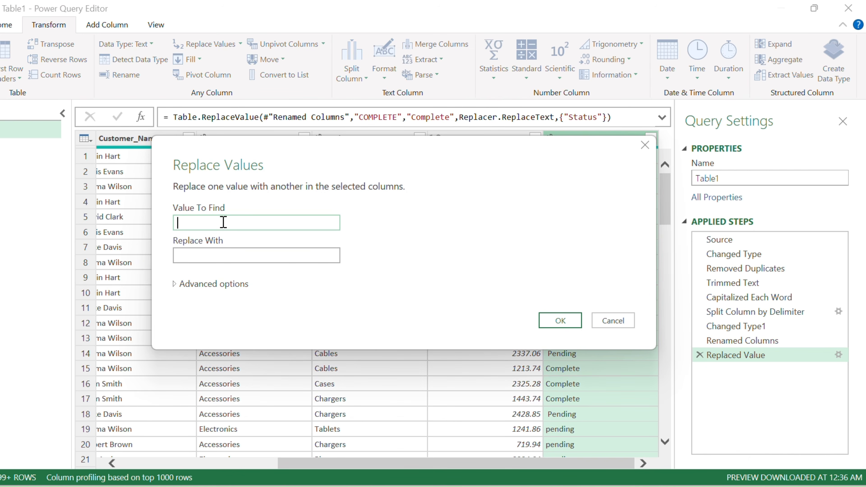
pyautogui.write('PENDING')
pyautogui.click(229, 252)
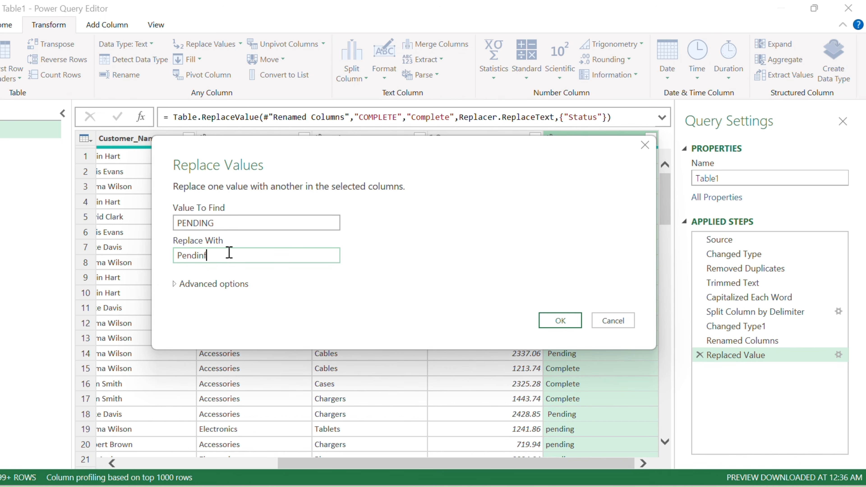
pyautogui.click(559, 320)
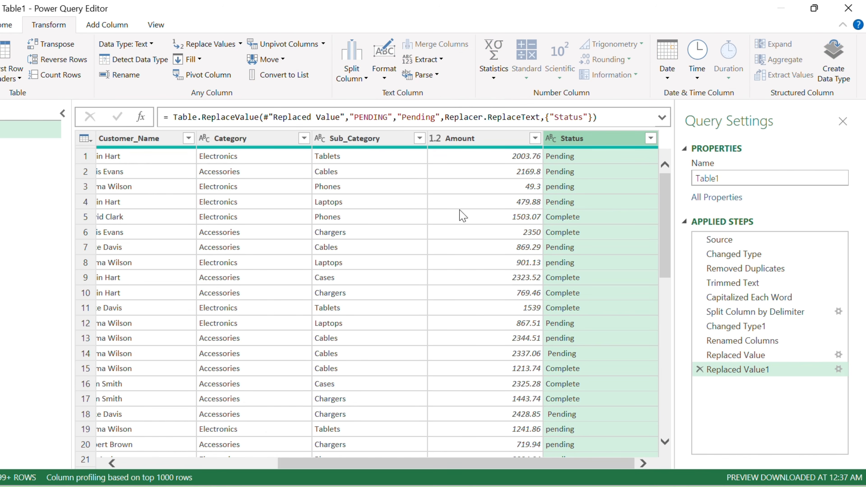
# - Replace the lowercase value "pending" with "Pending" in the Status column
pyautogui.click(206, 44)
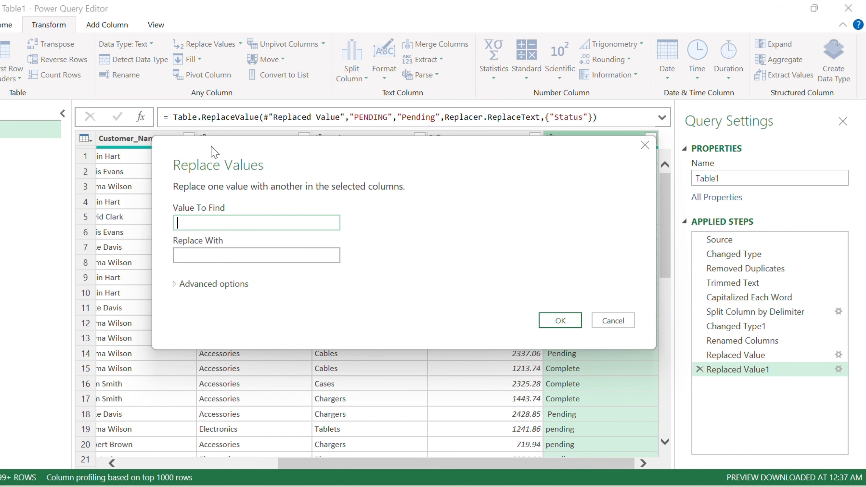
pyautogui.write('pending')
pyautogui.click(204, 255)
pyautogui.write('Pending')
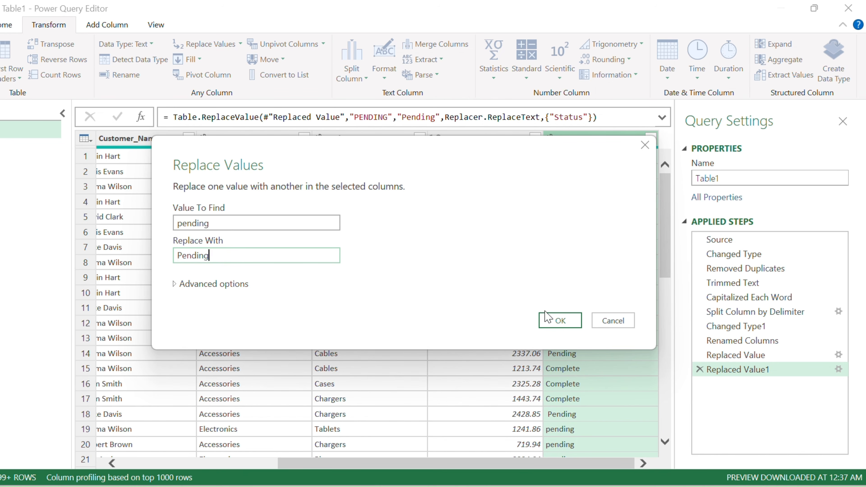
pyautogui.click(559, 321)
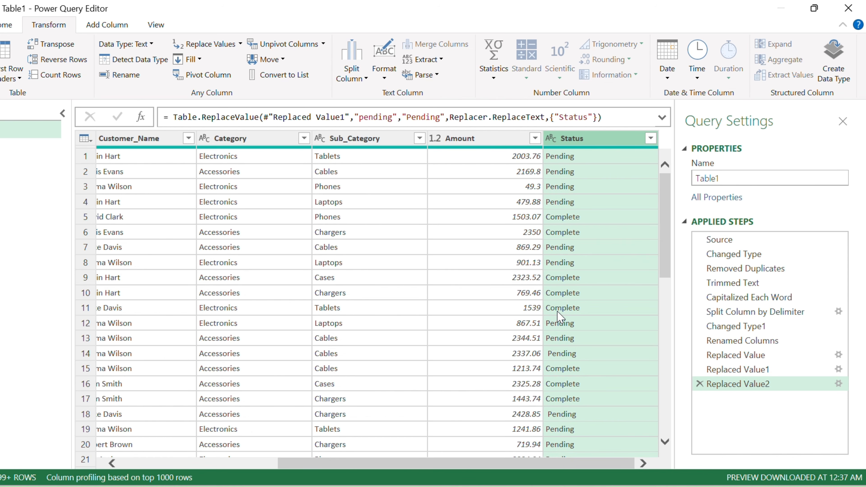
# - Set the data type of the Amount column to Decimal Number
pyautogui.click(486, 140)
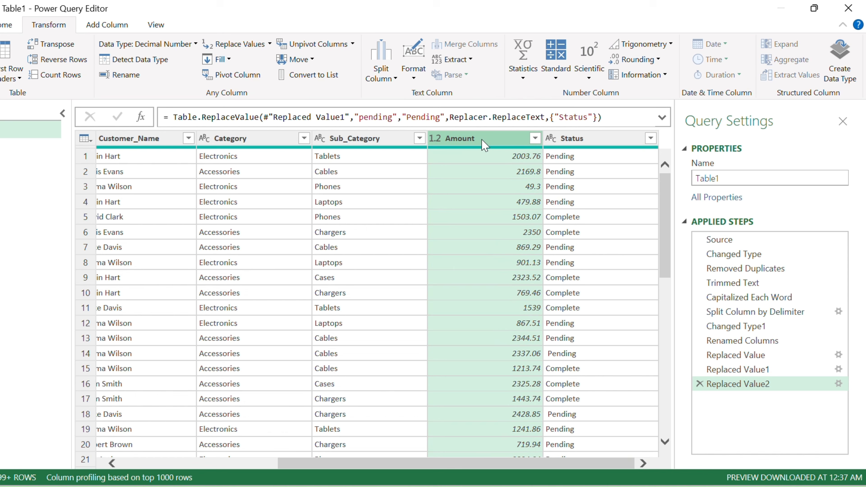
pyautogui.click(433, 138)
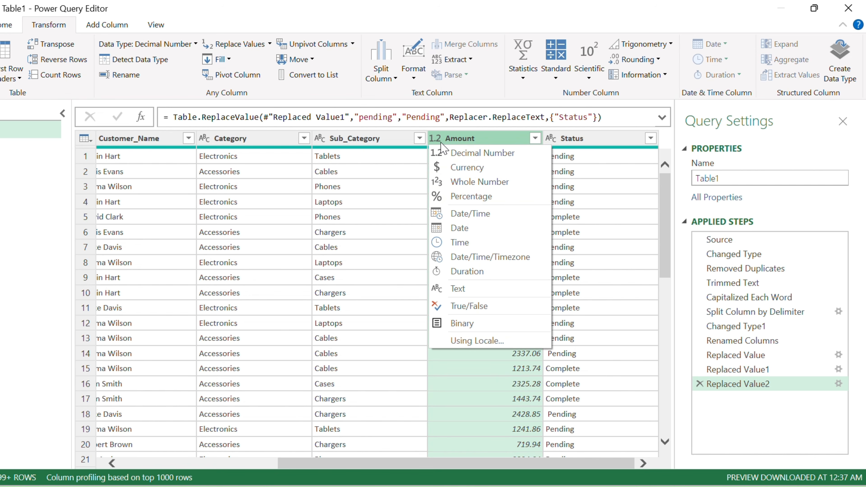
pyautogui.click(457, 154)
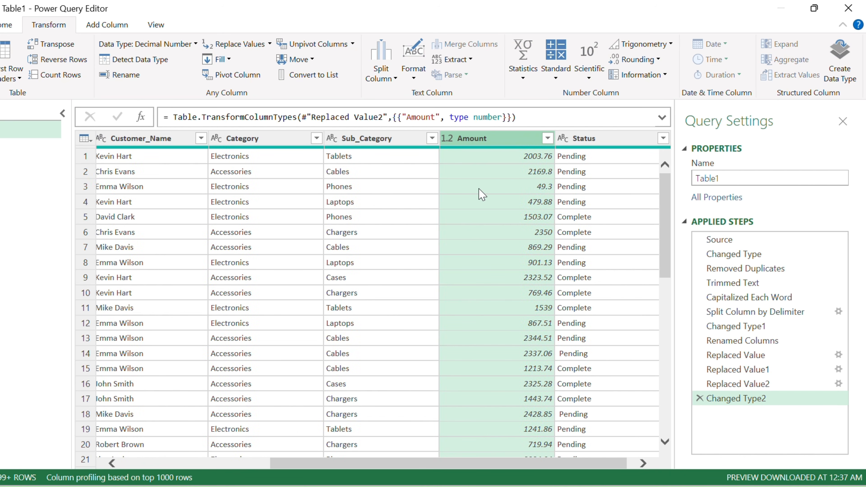
# - Examine the columns and rows of the transformed preview, checking the Amount and Status values for remaining inconsistencies
pyautogui.hscroll(1, 479, 190)
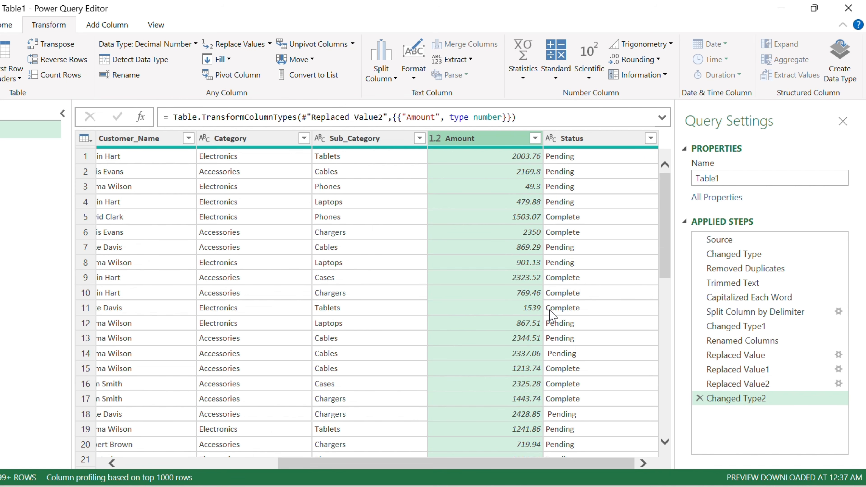
pyautogui.hscroll(-10, 552, 313)
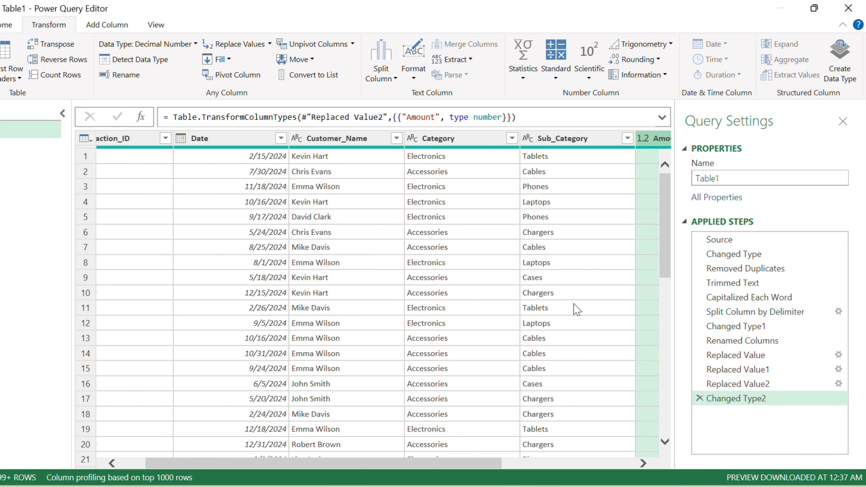
pyautogui.hscroll(10, 575, 309)
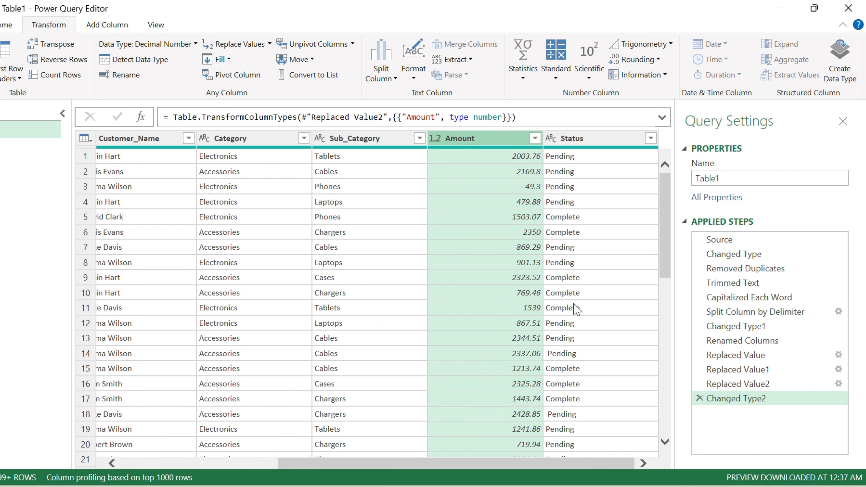
pyautogui.scroll(-7, 575, 309)
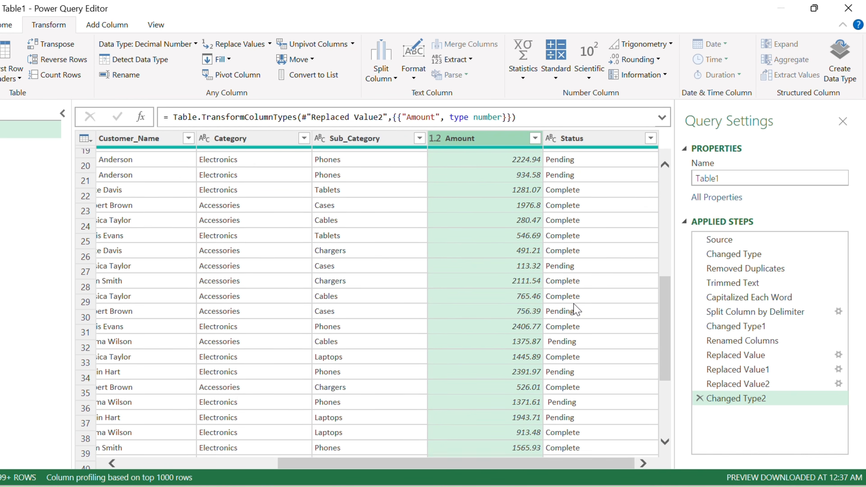
pyautogui.scroll(-7, 574, 308)
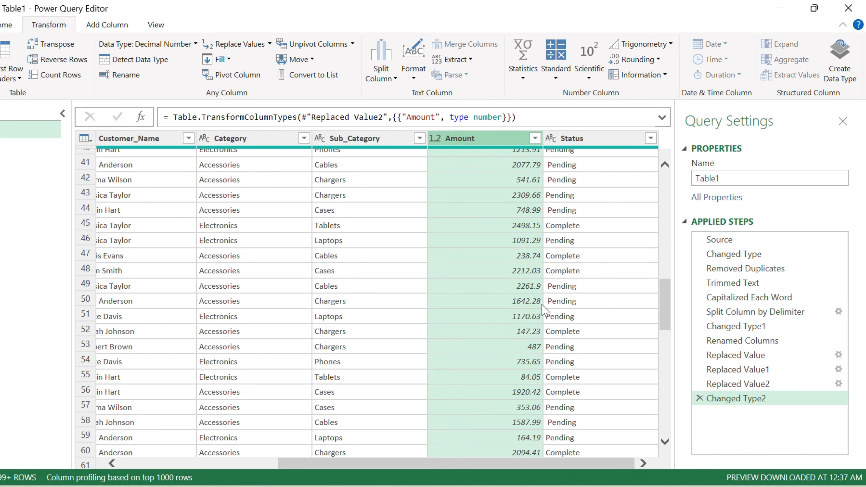
pyautogui.scroll(14, 544, 310)
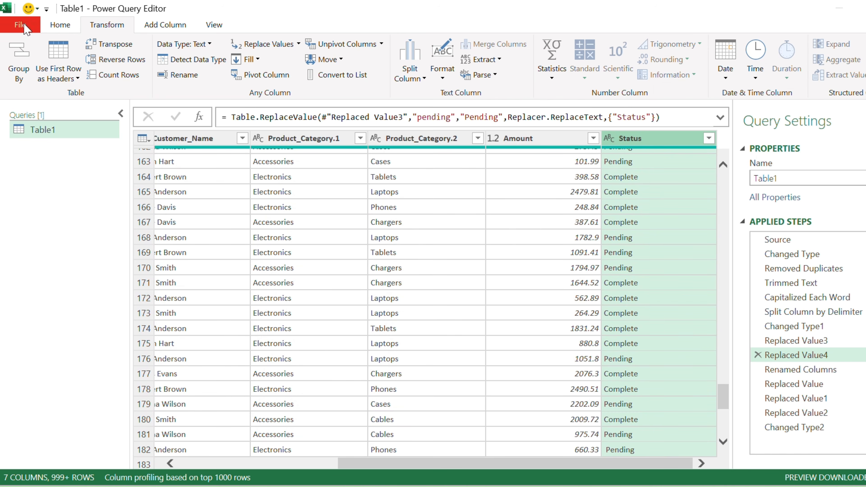
# - Close the Power Query Editor and load the cleaned table into the Excel workbook
pyautogui.click(29, 29)
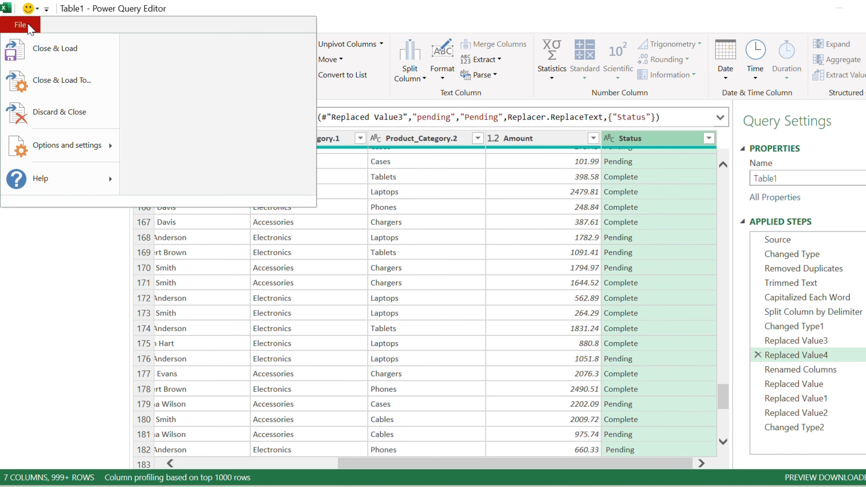
pyautogui.click(51, 48)
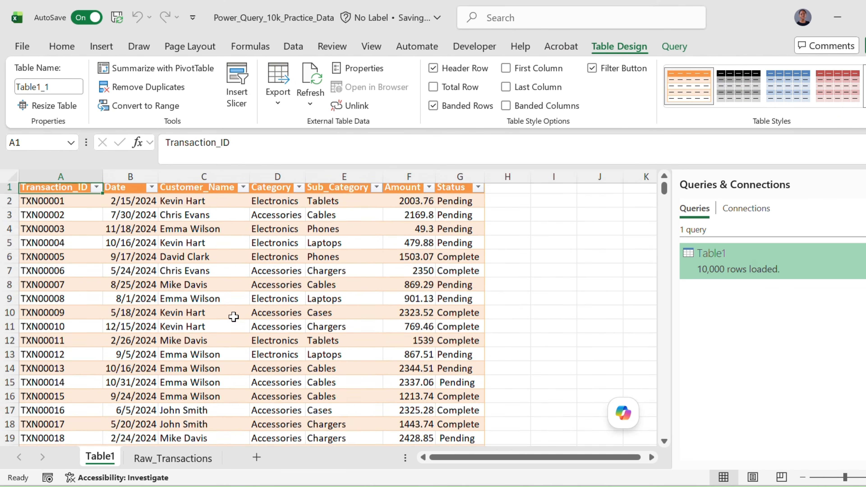
pyautogui.scroll(-2, 233, 317)
pyautogui.scroll(2, 233, 317)
# - Autofit the widths of all columns on the sheet with the loaded table
pyautogui.click(12, 177)
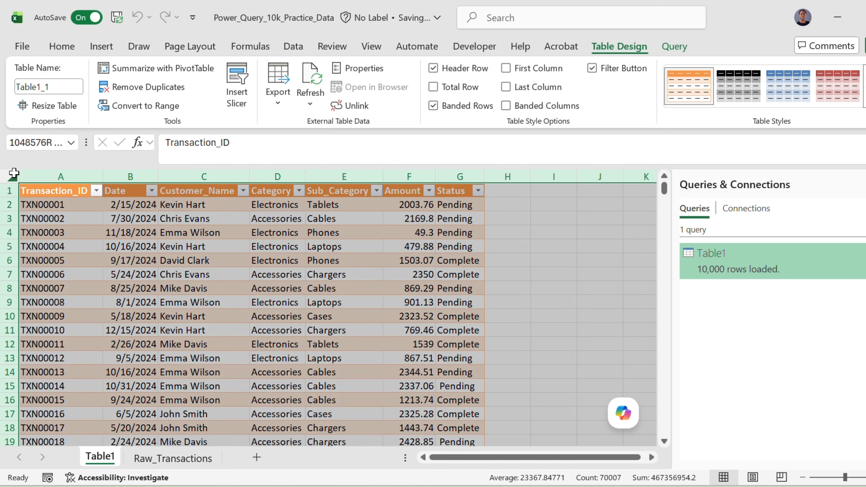
pyautogui.doubleClick(102, 175)
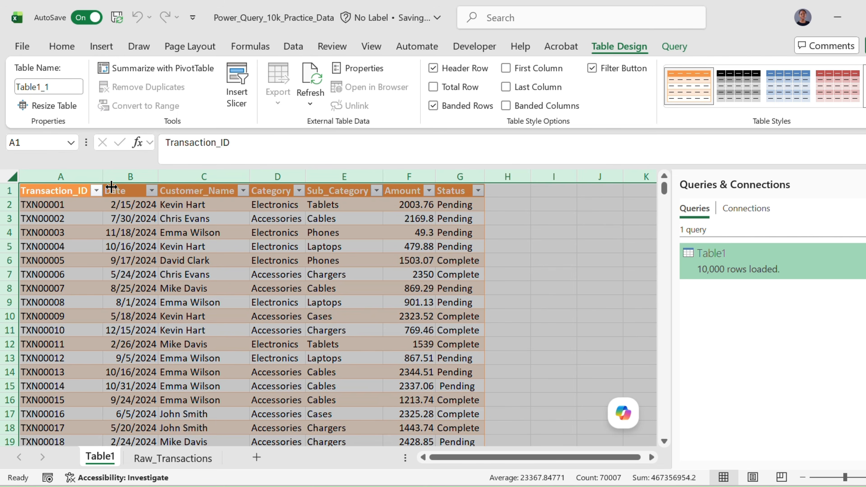
pyautogui.click(159, 262)
# - Review the rows of the loaded table to check the cleaned names, categories and statuses
pyautogui.scroll(-10, 225, 329)
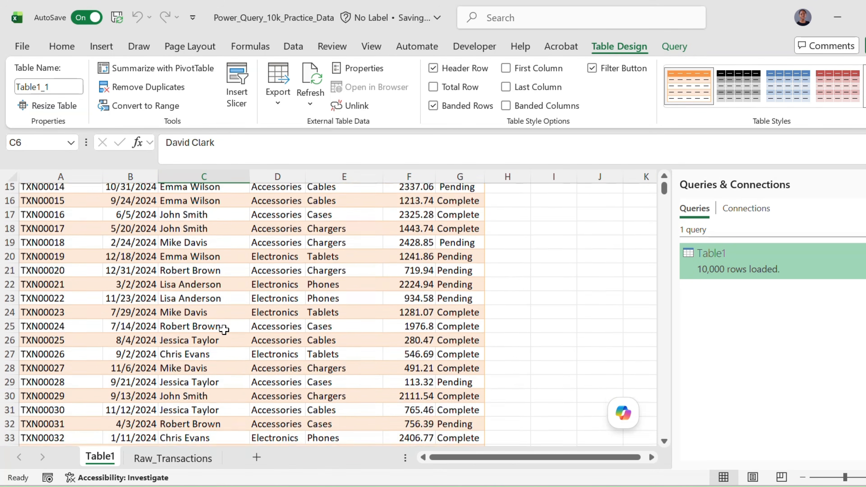
pyautogui.scroll(-12, 224, 329)
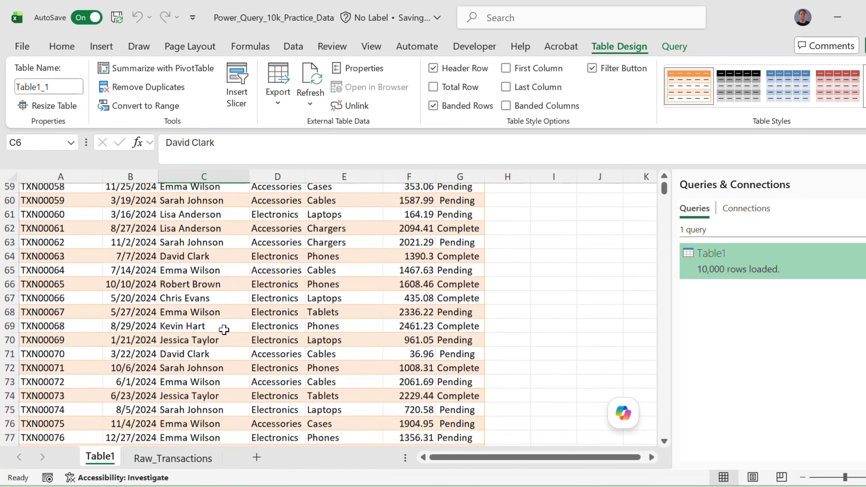
pyautogui.scroll(15, 224, 330)
pyautogui.scroll(-6, 224, 330)
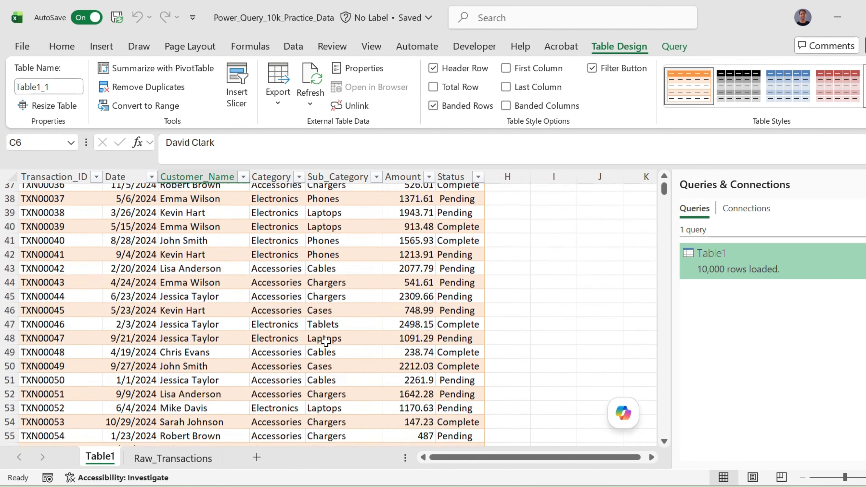
pyautogui.scroll(12, 200, 423)
# - Rename the Table1 worksheet as "Cleaned Data"
pyautogui.click(173, 458)
pyautogui.doubleClick(101, 457)
pyautogui.click(109, 459)
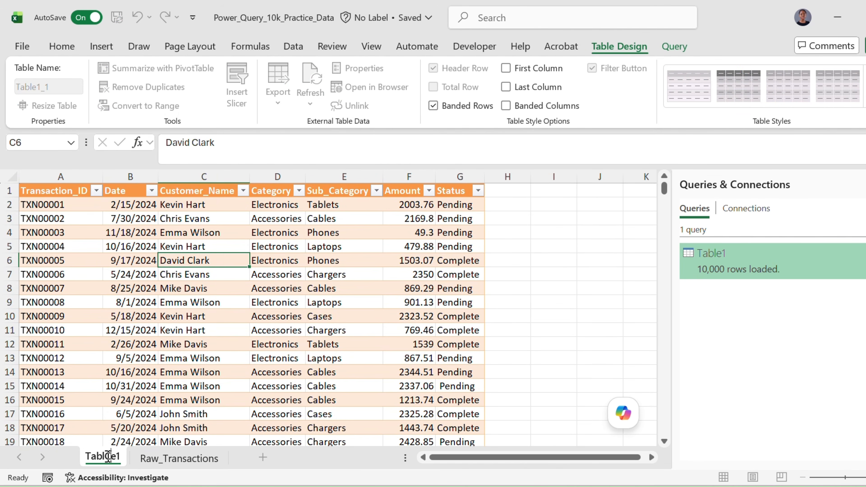
pyautogui.write('Cleaned Data')
pyautogui.click(341, 316)
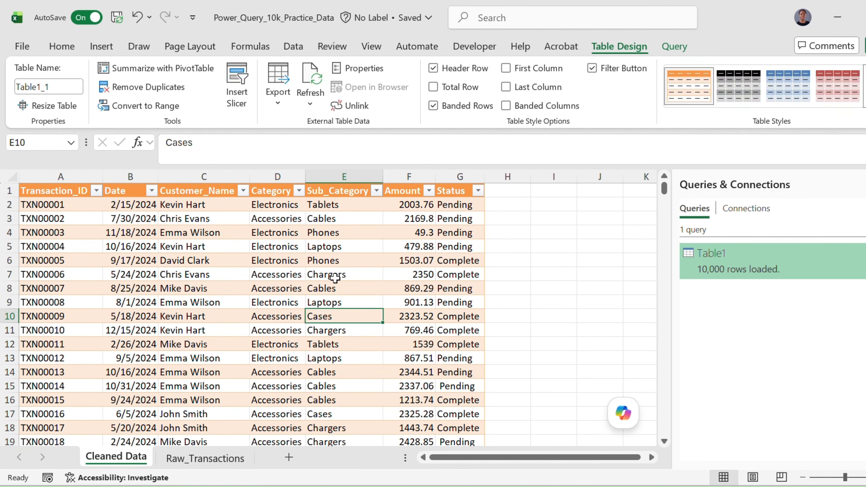
# - Go to the start of the source table on the Raw_Transactions sheet and refresh the workbook's query from there
pyautogui.click(198, 458)
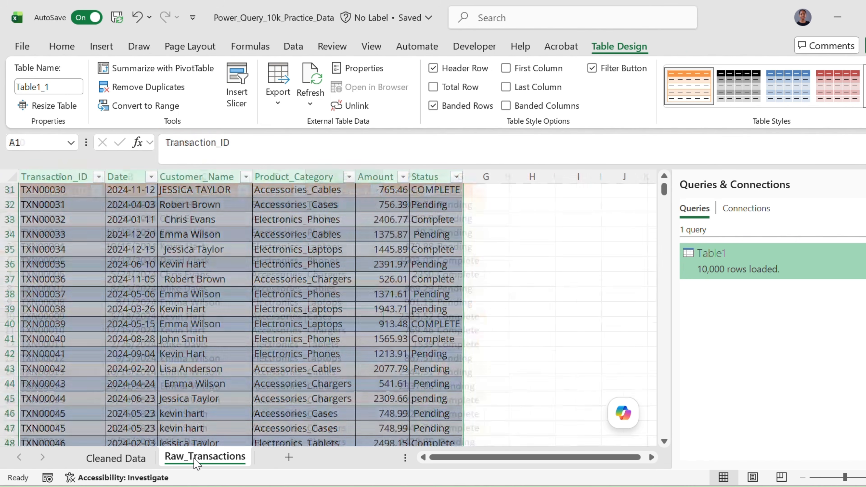
pyautogui.click(262, 266)
pyautogui.scroll(10, 273, 255)
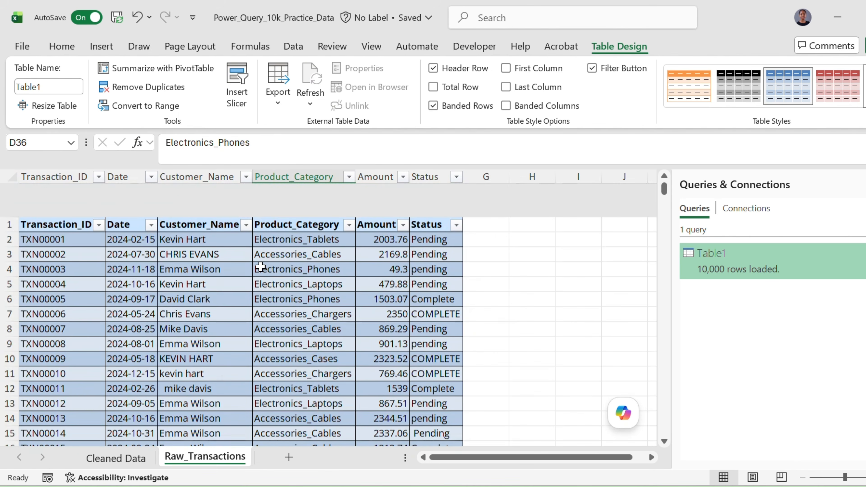
pyautogui.click(305, 220)
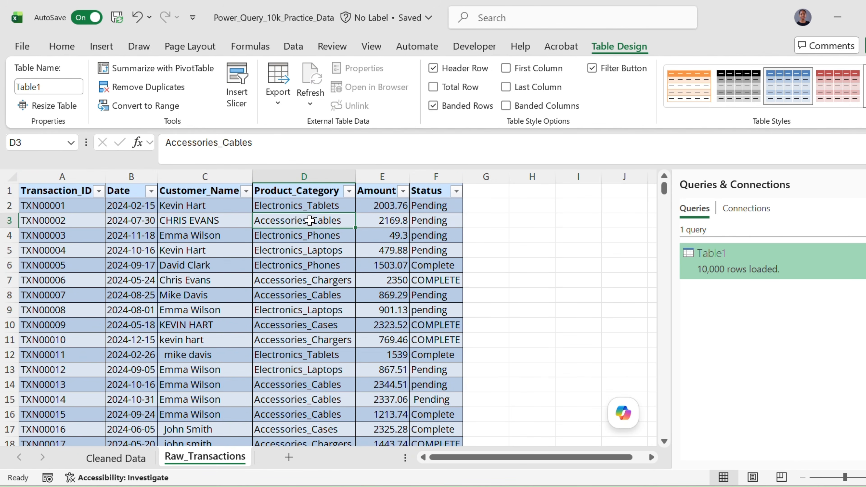
pyautogui.click(309, 100)
pyautogui.click(329, 144)
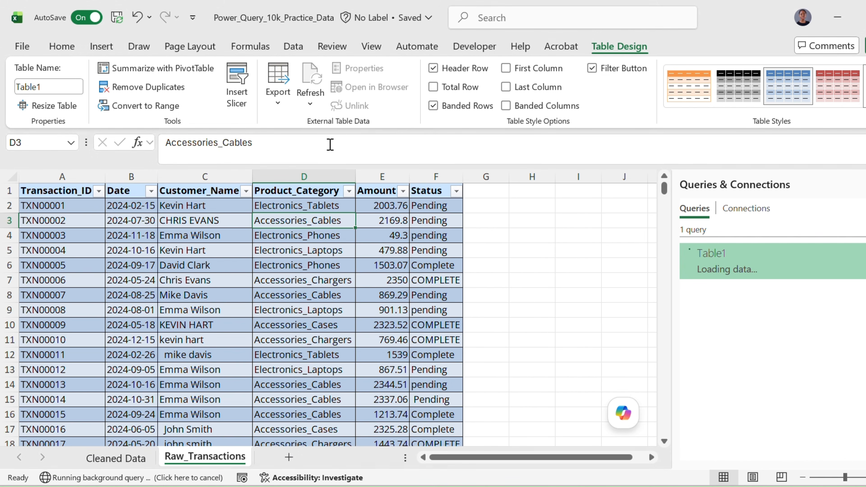
# - Return to the Cleaned Data sheet and refresh its query table
pyautogui.click(130, 458)
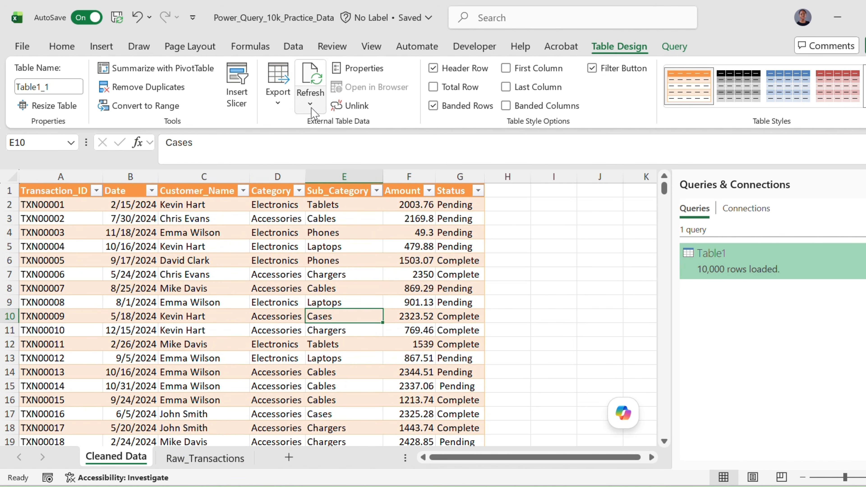
pyautogui.click(311, 85)
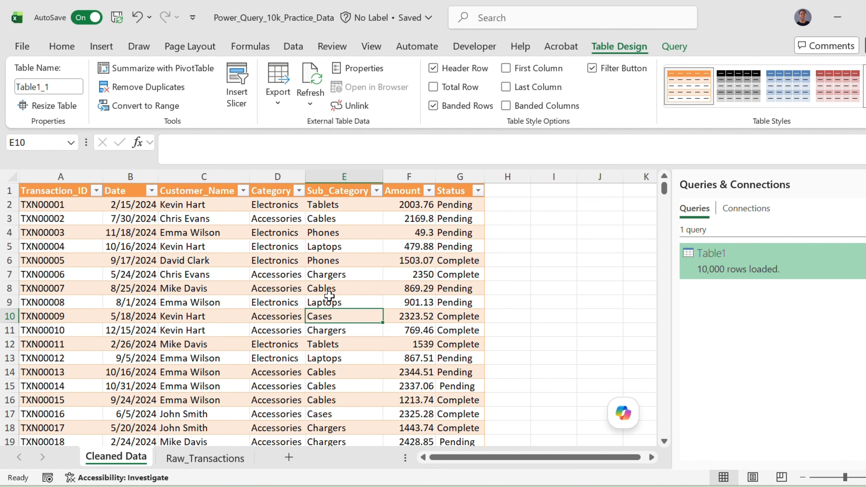